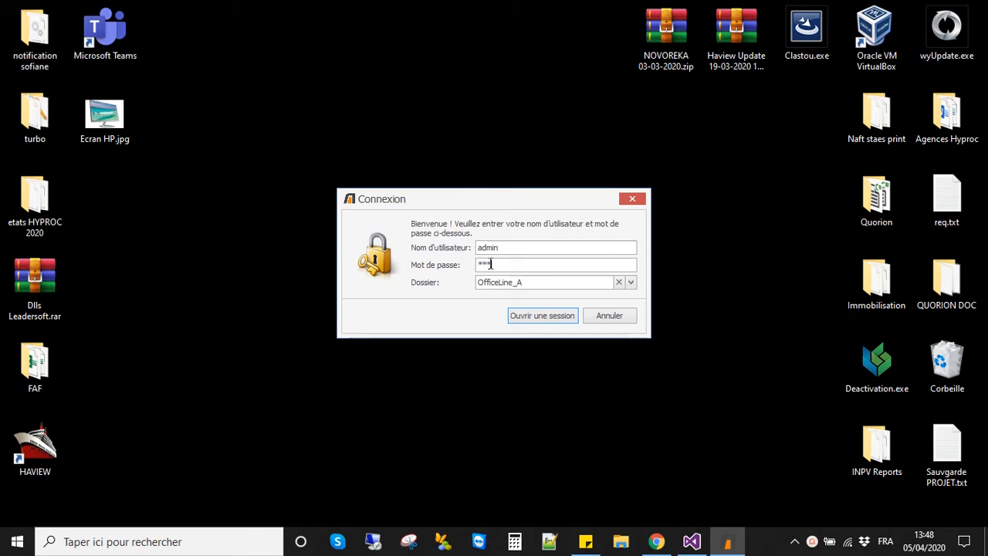
# Step: Log in to the OfficeLine_A dossier and open the Articles list in Données de Base
pyautogui.click(516, 314)
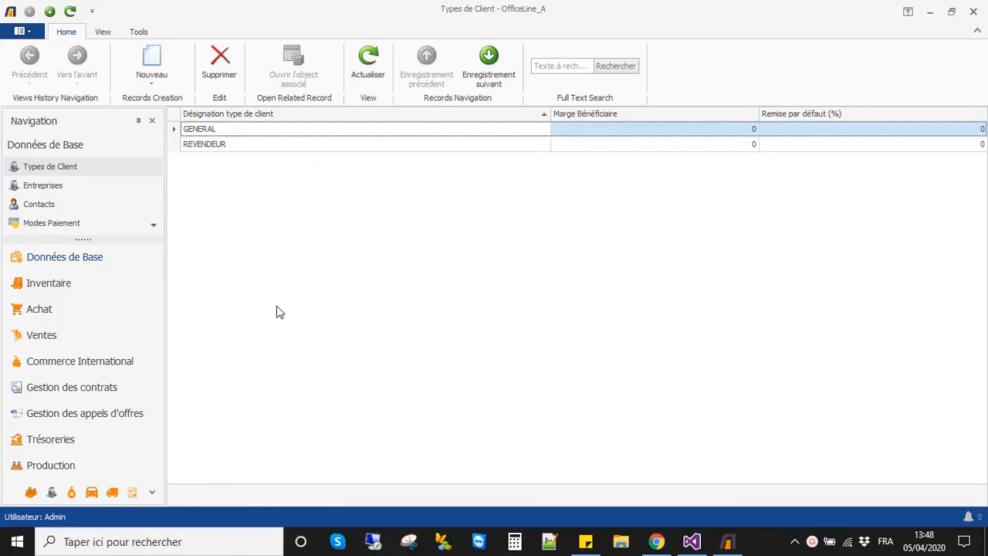
pyautogui.click(73, 260)
pyautogui.scroll(-4, 77, 210)
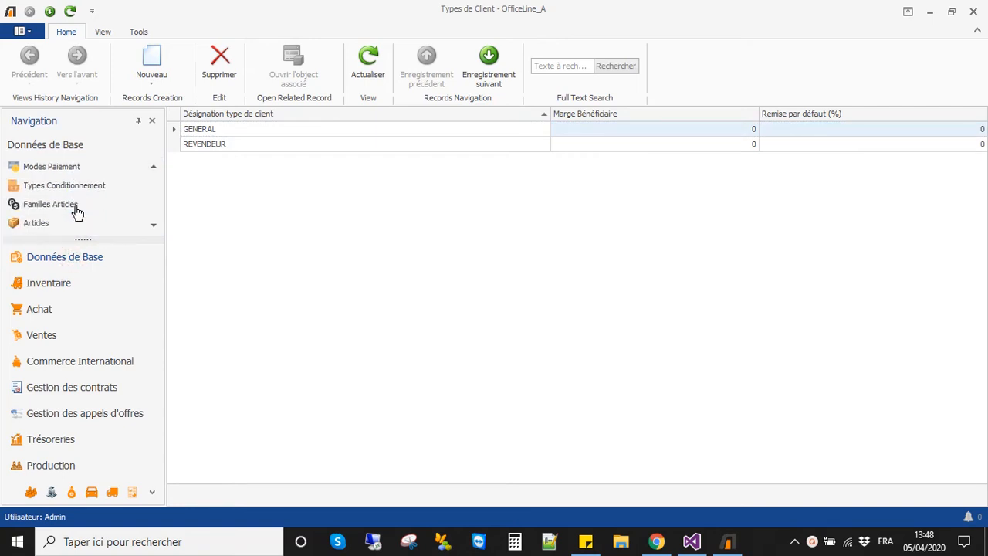
pyautogui.click(56, 207)
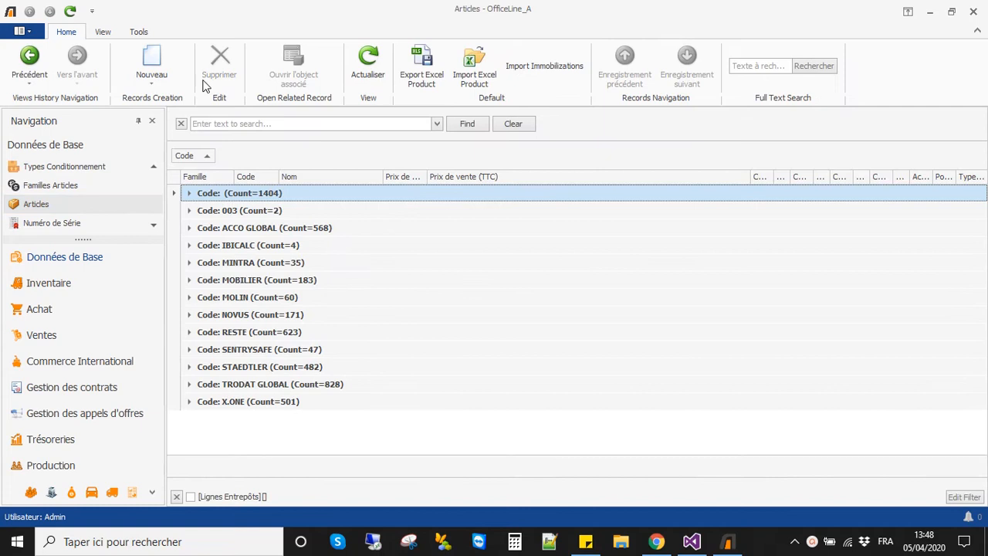
# Step: Create a new article named Ecran HP with the code 0011
pyautogui.click(151, 58)
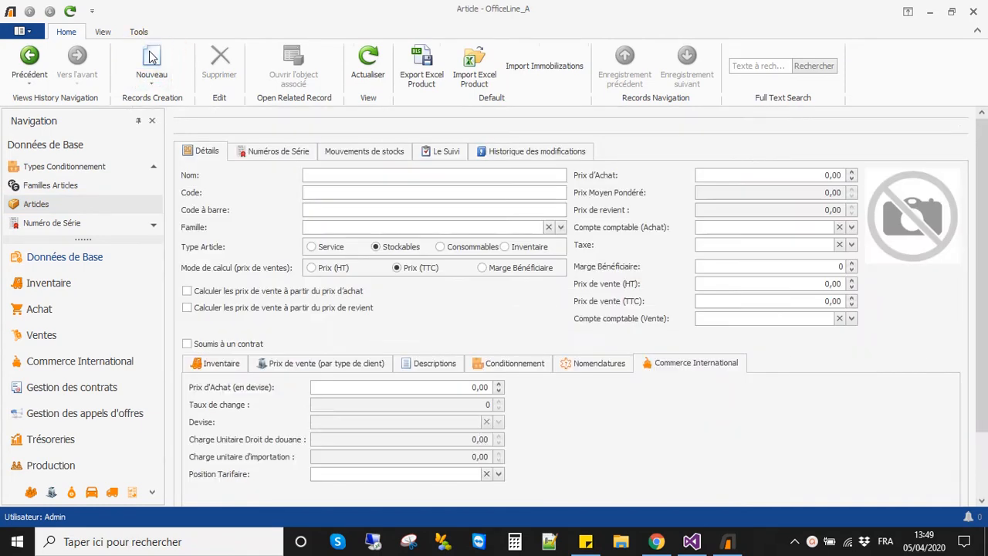
pyautogui.click(329, 172)
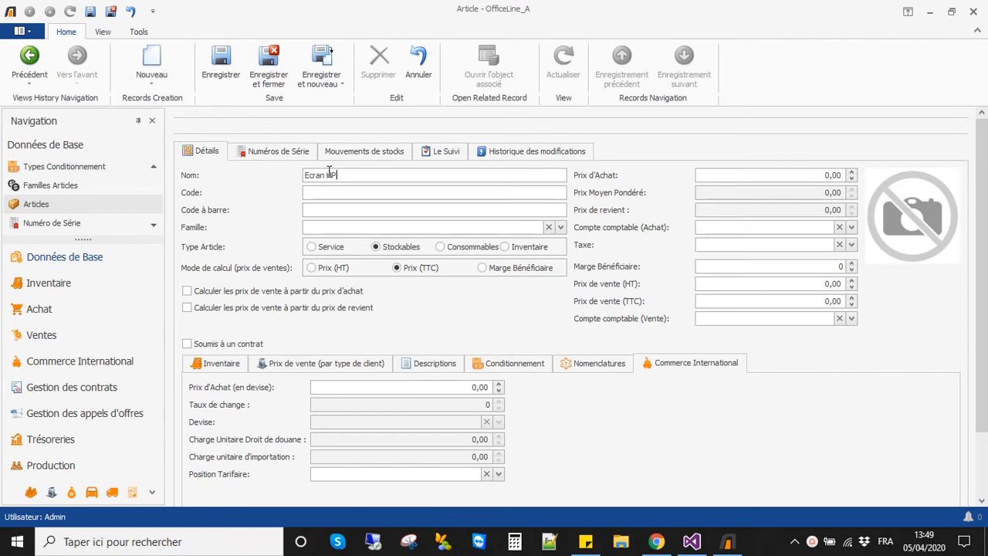
pyautogui.click(323, 192)
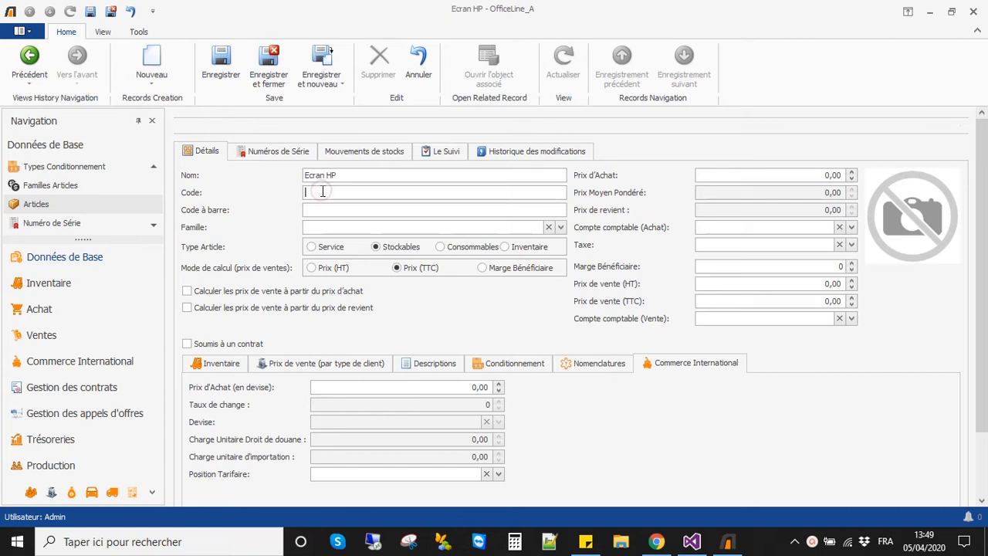
pyautogui.write('0011')
# Step: Assign the article to the Ecrans family, set its type to Inventaire and its purchase price to 18 000,00
pyautogui.click(561, 229)
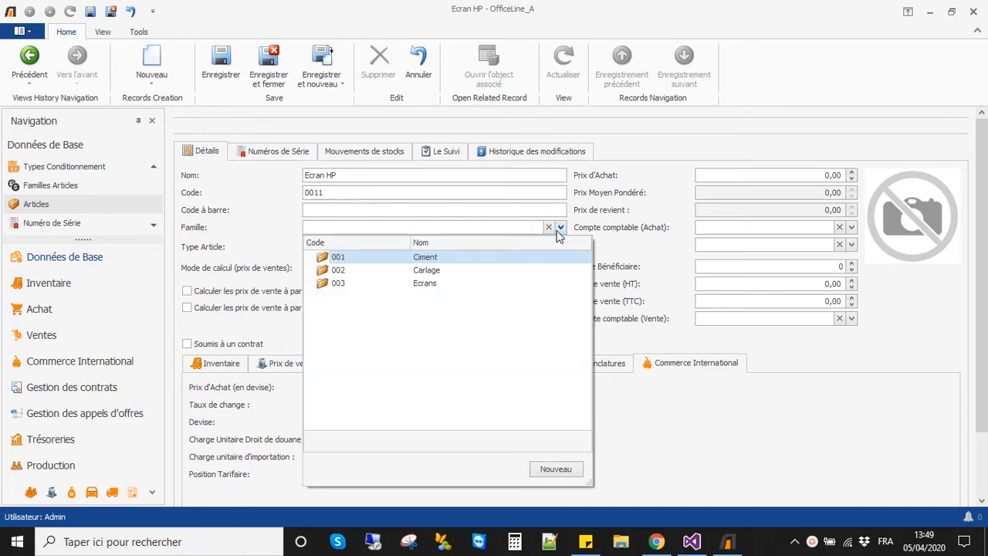
pyautogui.click(429, 287)
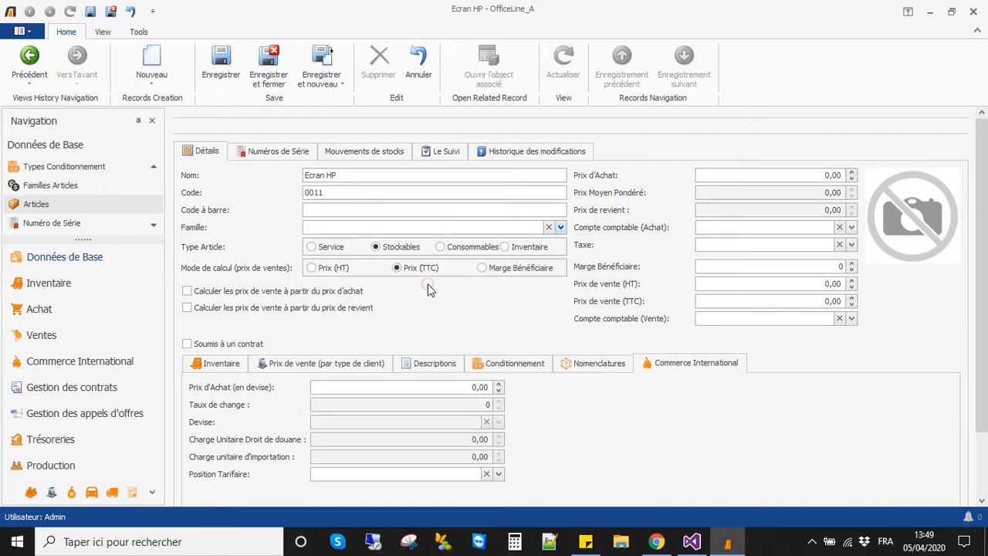
pyautogui.click(504, 253)
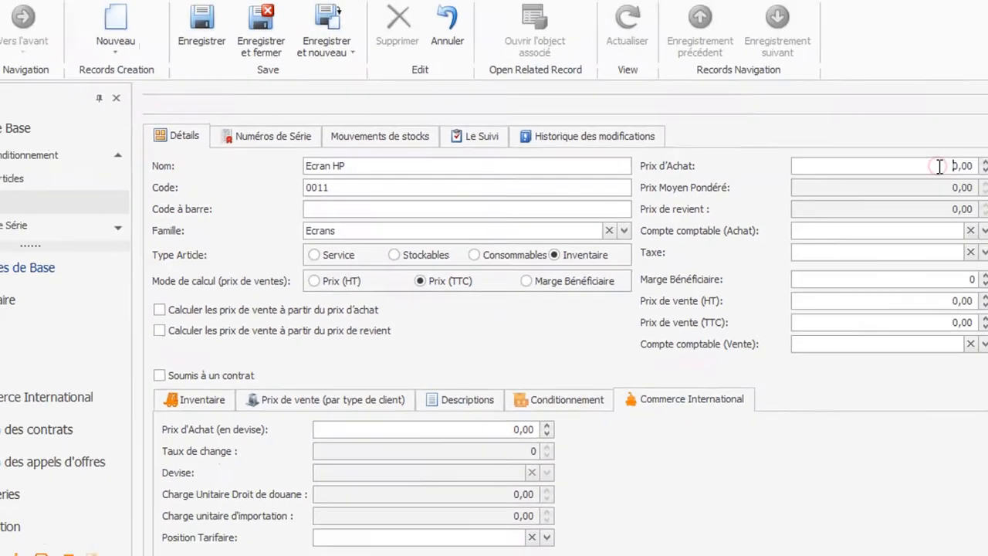
pyautogui.click(939, 165)
pyautogui.write('10')
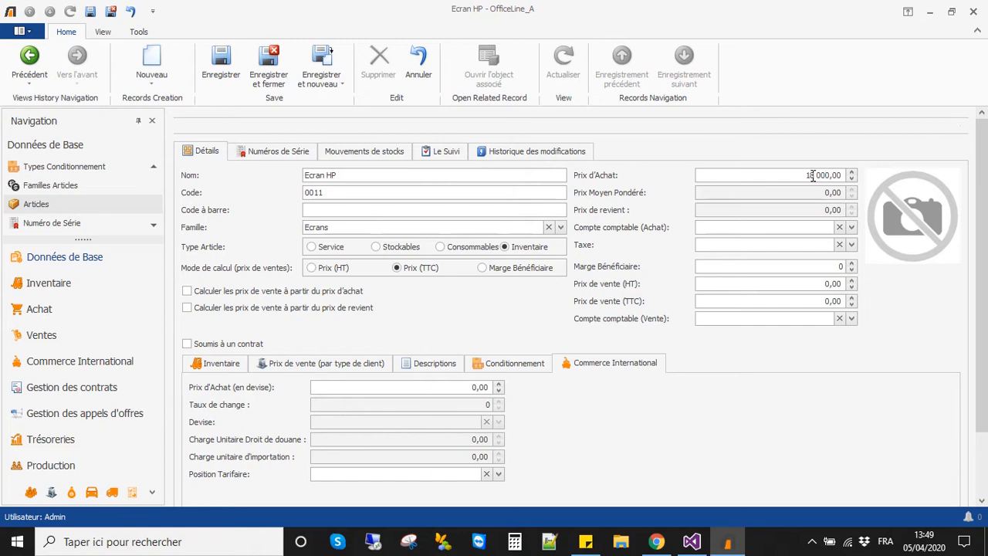
# Step: Load Ecran HP.jpg from the desktop (Bureau) as the article's picture, and save and close the article
pyautogui.doubleClick(919, 221)
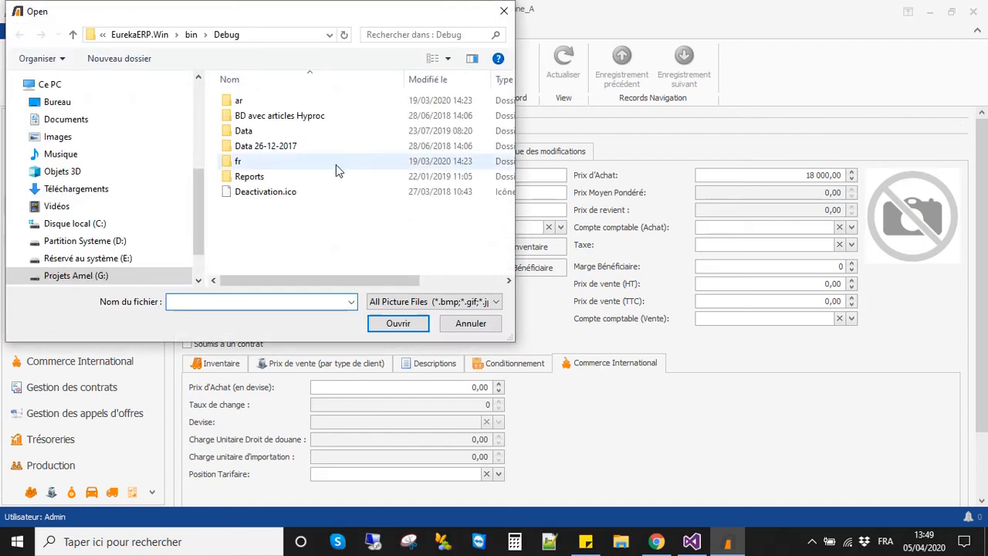
pyautogui.click(80, 106)
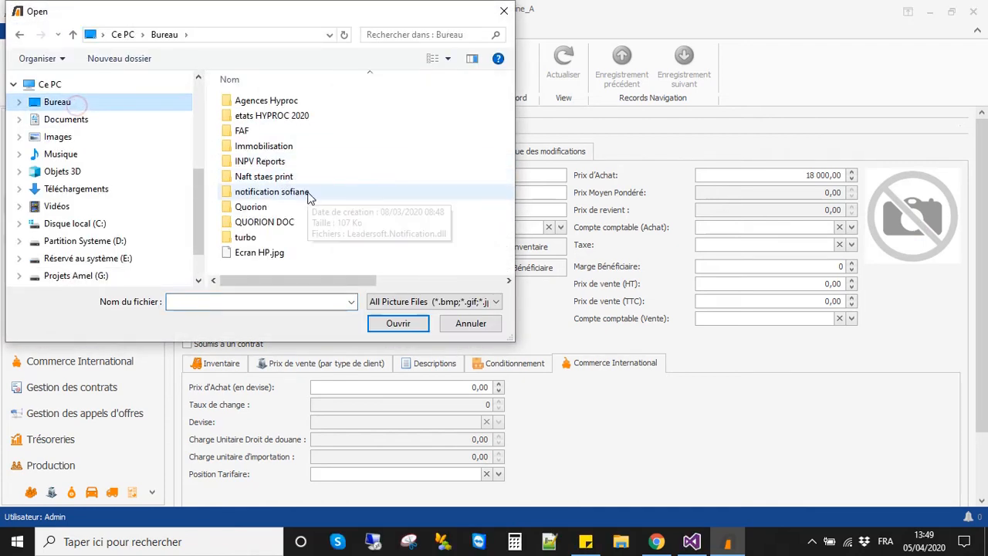
pyautogui.click(266, 253)
pyautogui.click(398, 323)
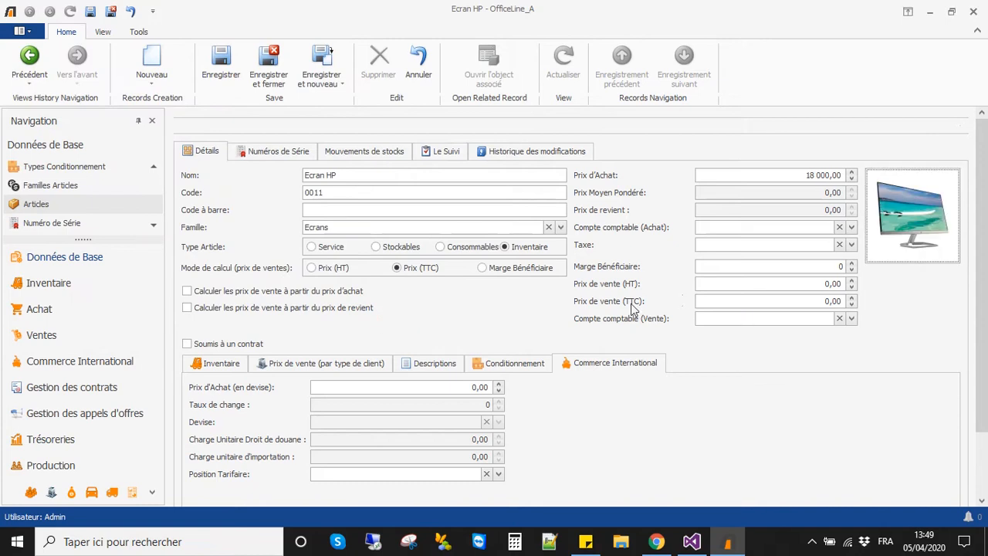
pyautogui.click(226, 79)
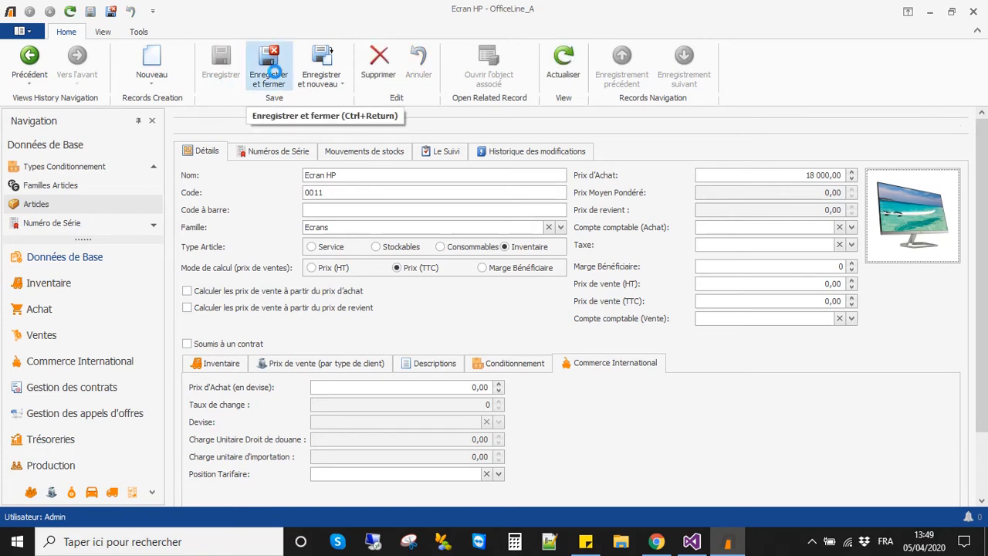
pyautogui.click(272, 69)
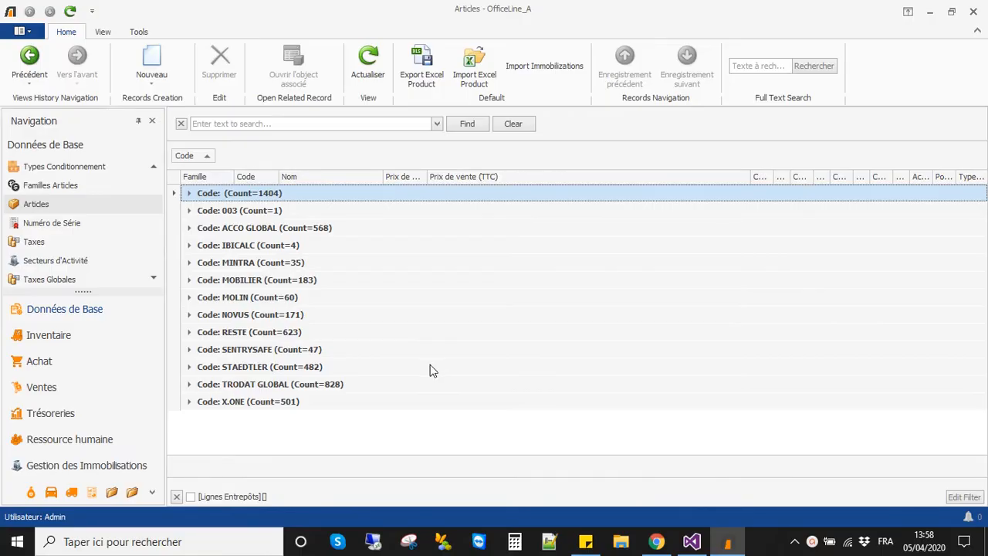
# Step: Open the Ecran HP record under Immobilisations in Gestion des Immobilisations and examine its inventory numbers and quantity
pyautogui.click(89, 466)
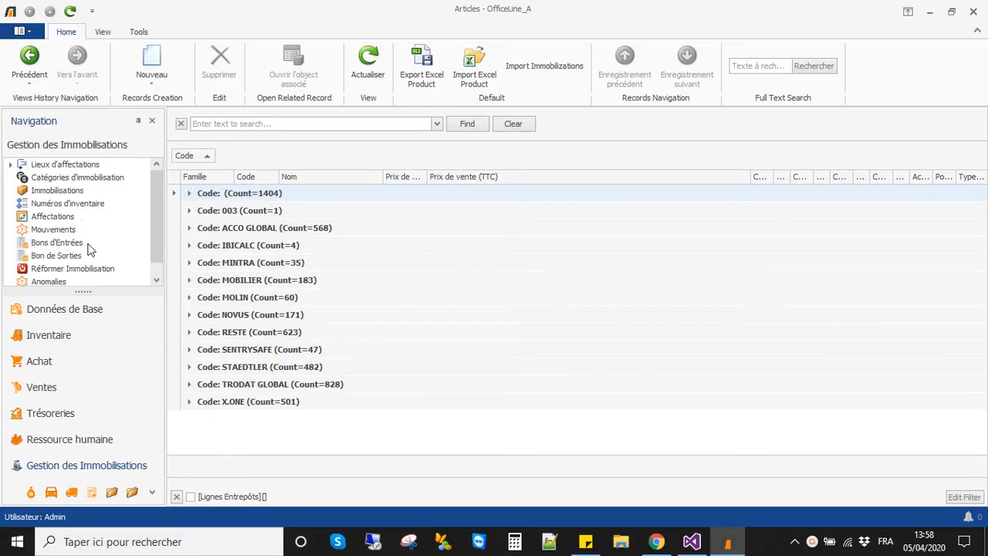
pyautogui.click(58, 191)
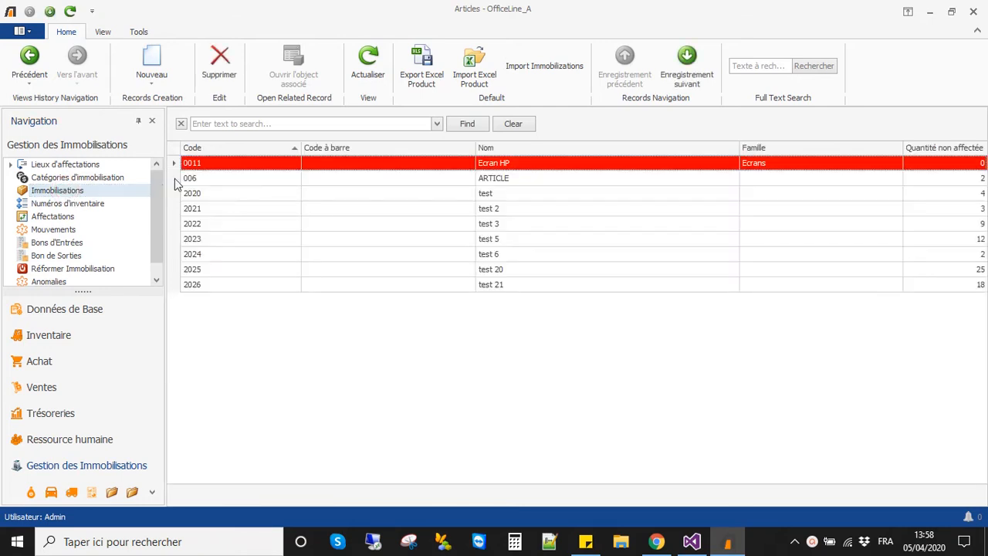
pyautogui.doubleClick(249, 167)
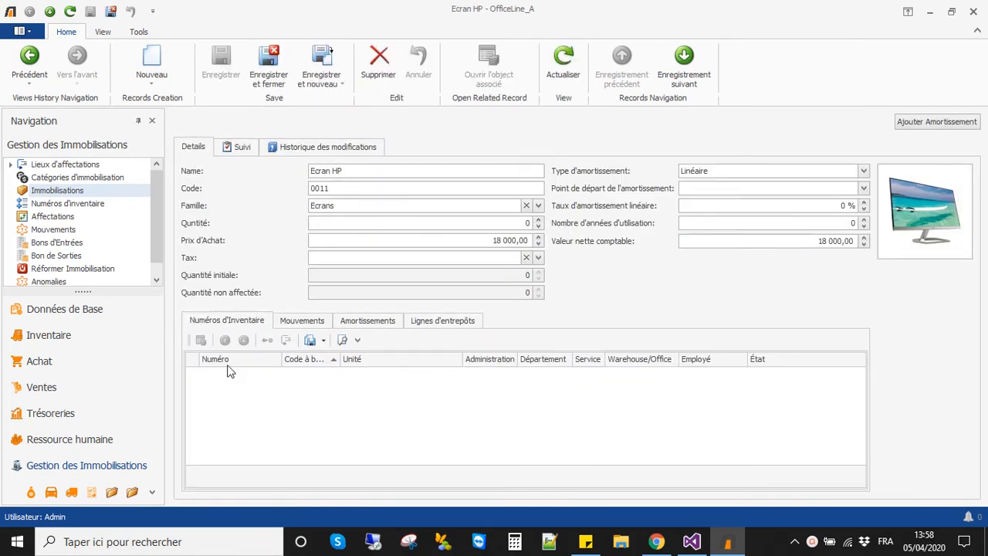
pyautogui.click(236, 322)
pyautogui.click(504, 226)
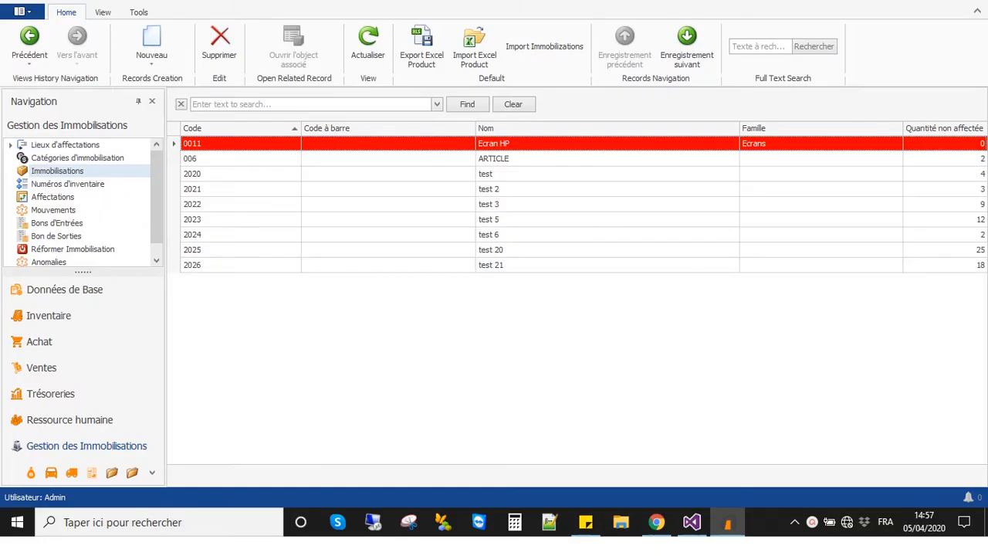
# Step: Create a new internal purchase request (Demandes d'Achat) in the Achat module
pyautogui.click(42, 342)
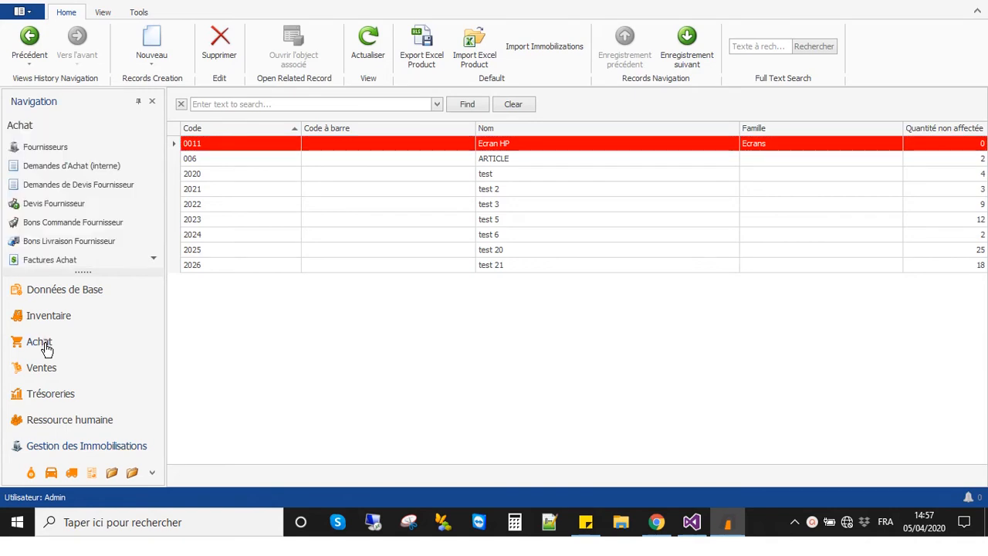
pyautogui.click(70, 167)
pyautogui.click(151, 37)
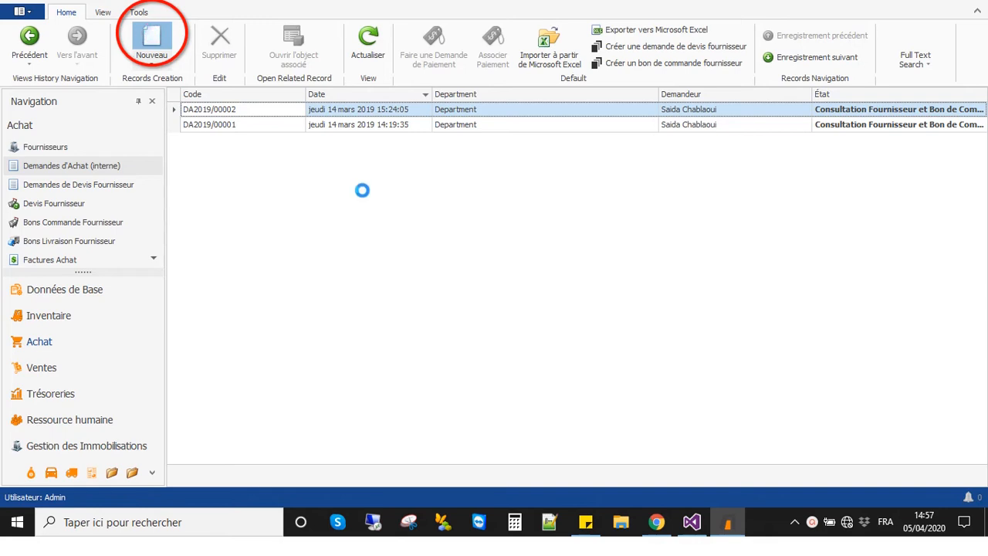
# Step: Set the purchase request's department to SIEGE FAF-DEPARTEMENT MOYENS GENERAUX
pyautogui.click(474, 199)
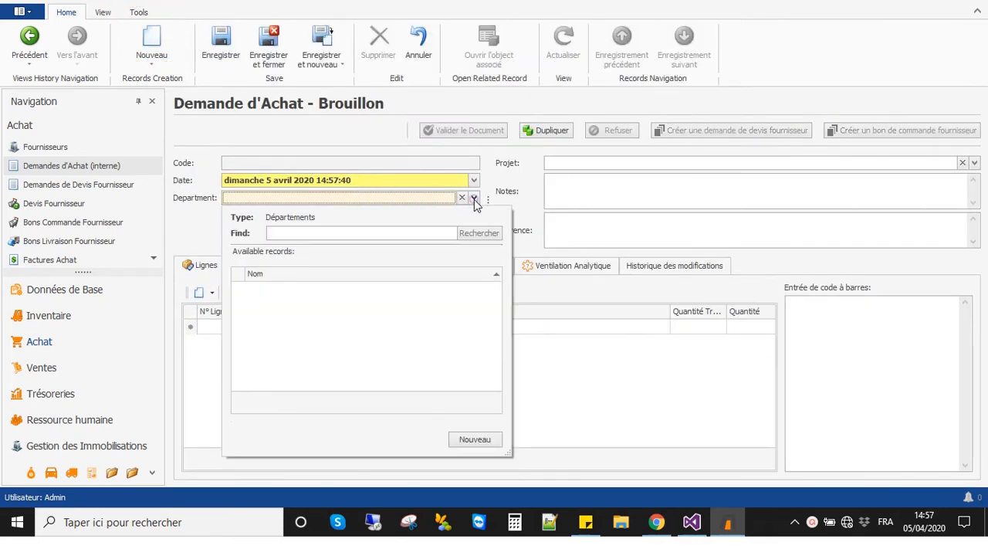
pyautogui.click(481, 233)
pyautogui.scroll(-1, 444, 366)
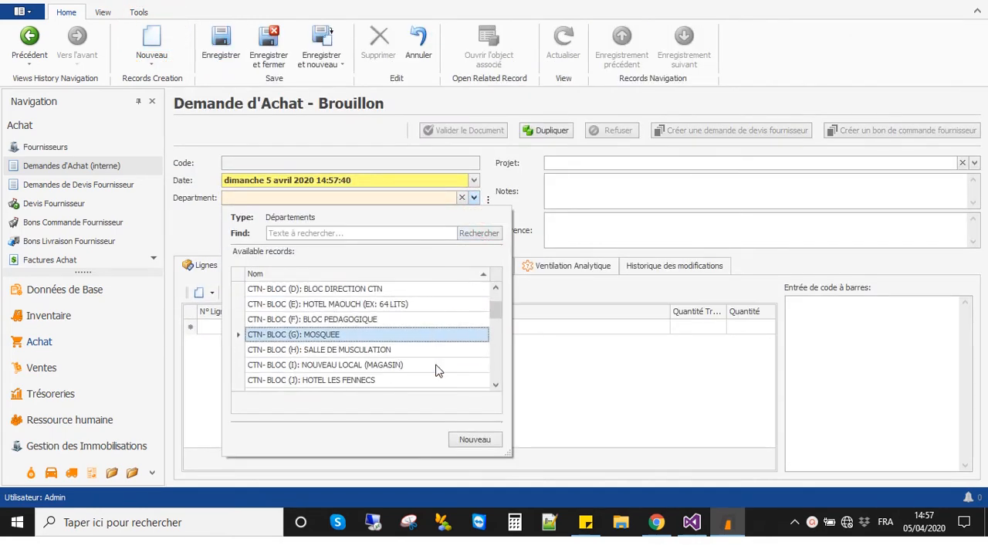
pyautogui.scroll(-6, 436, 371)
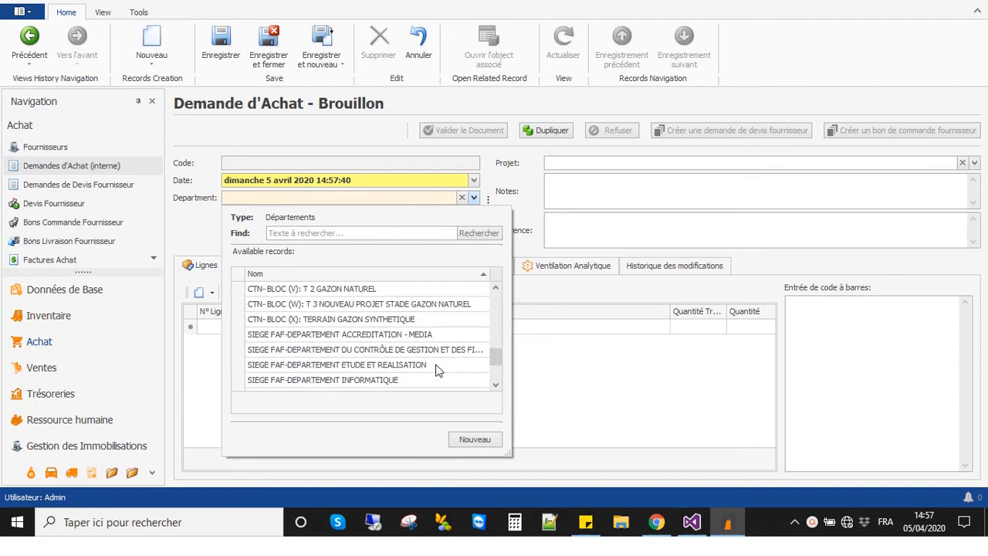
pyautogui.scroll(-1, 436, 370)
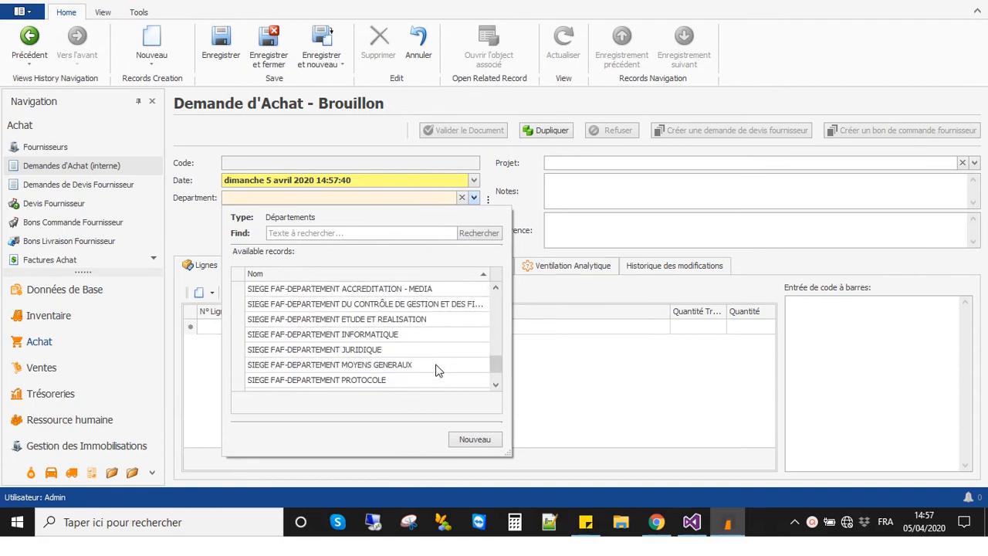
pyautogui.doubleClick(435, 366)
# Step: Select the requesting employee in the purchase request's Demandeur field
pyautogui.click(475, 215)
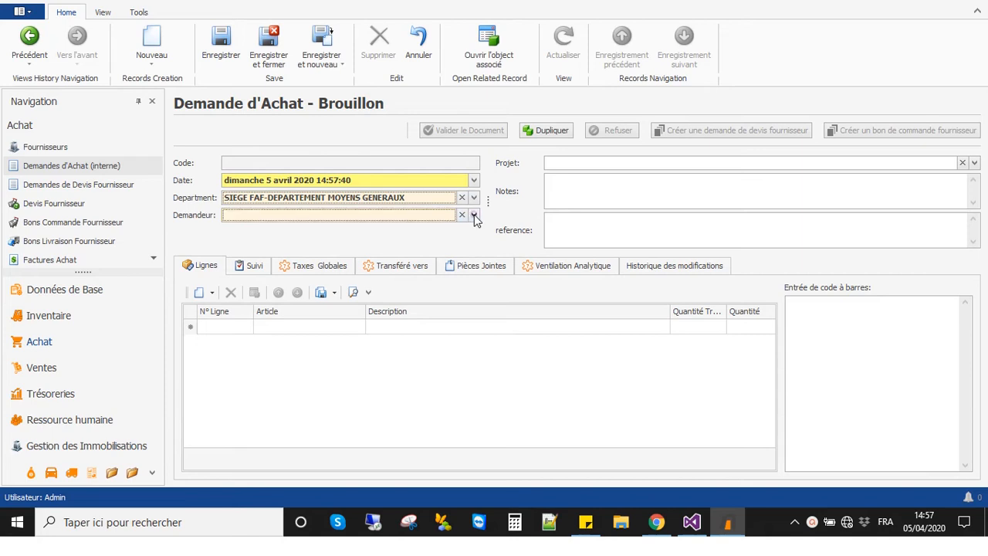
pyautogui.click(475, 216)
pyautogui.doubleClick(321, 252)
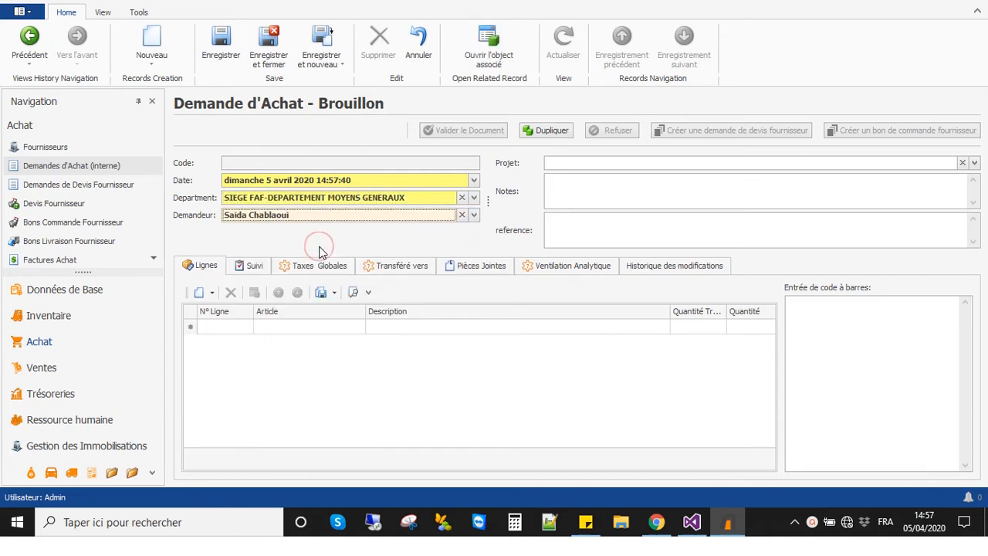
# Step: Add a line for article 0011 (Ecran HP) with quantity 20 to the purchase request, and save and close the line
pyautogui.click(198, 296)
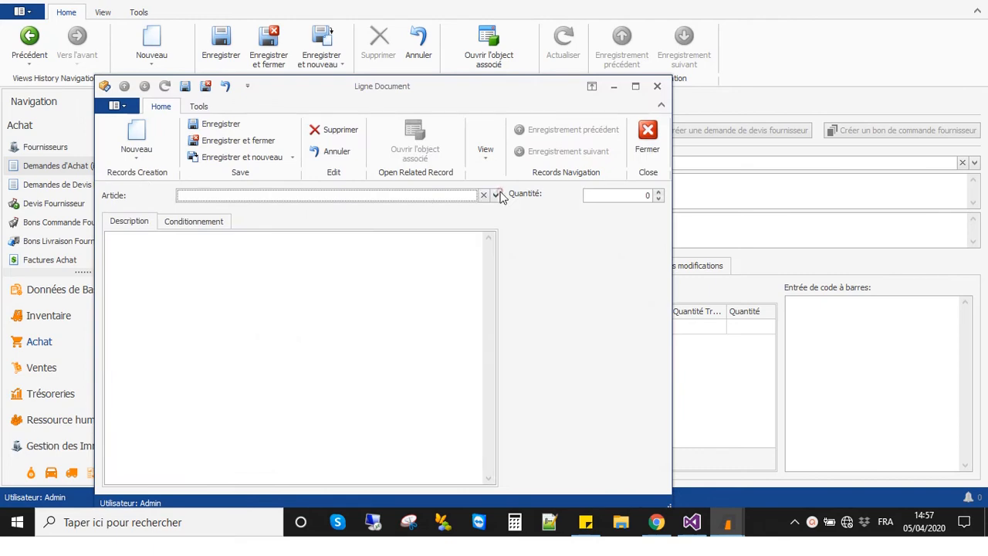
pyautogui.click(497, 196)
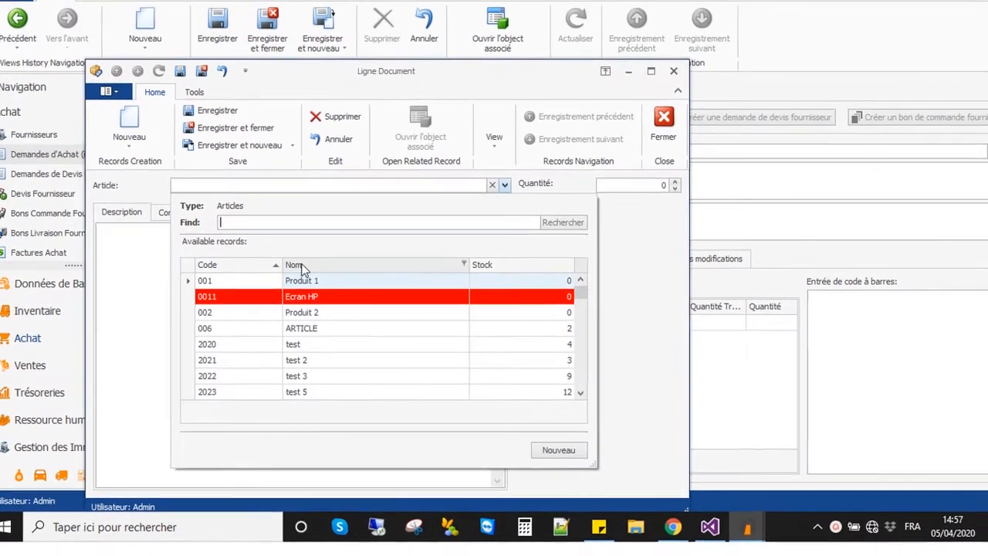
pyautogui.click(233, 298)
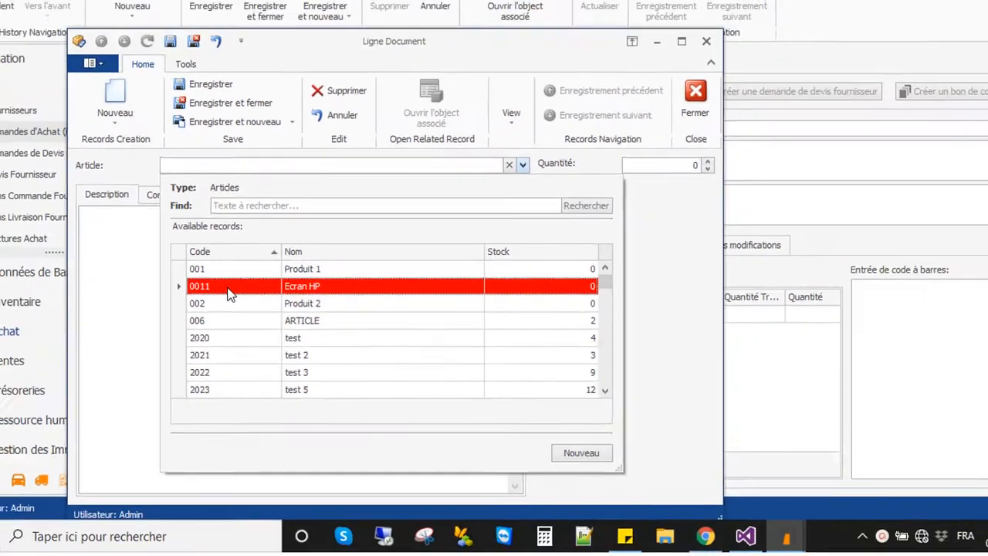
pyautogui.doubleClick(207, 248)
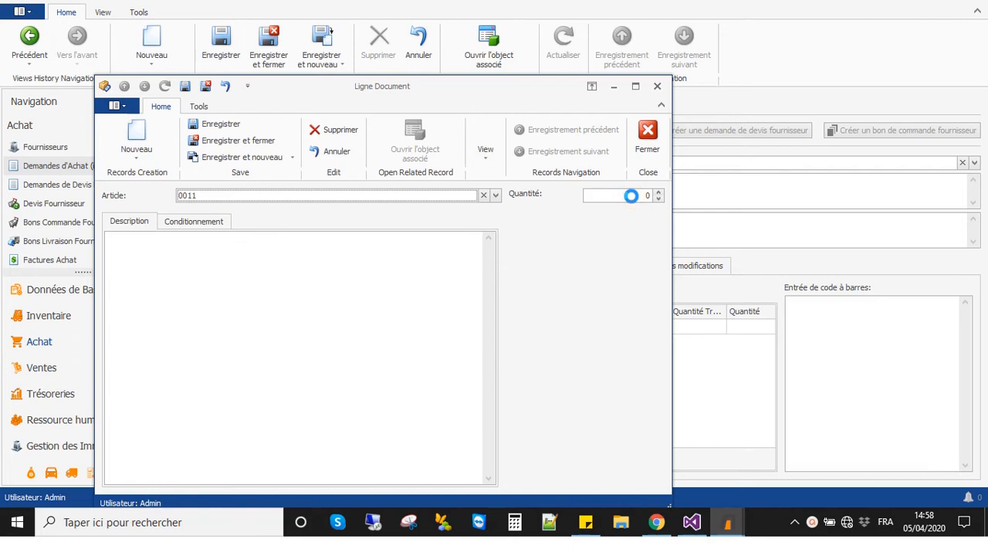
pyautogui.click(656, 195)
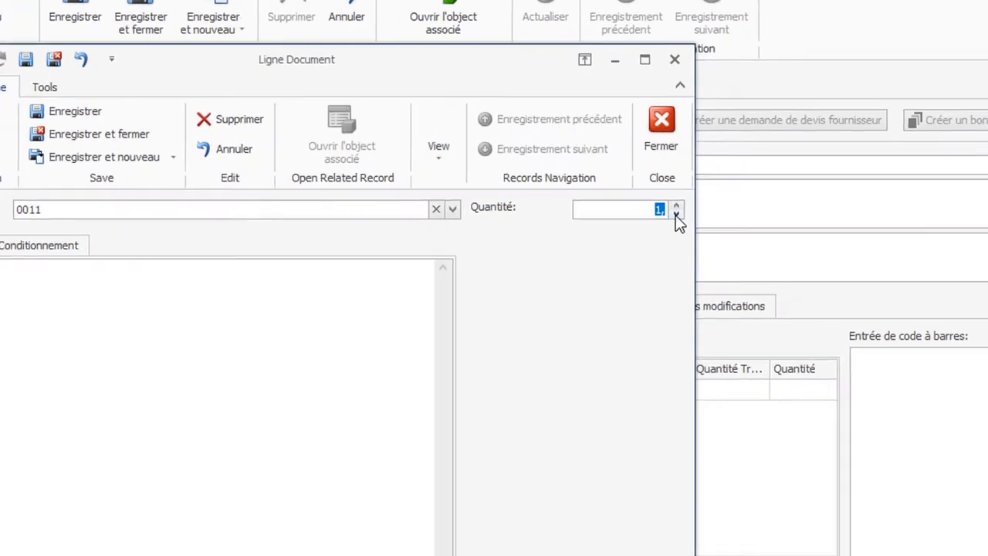
pyautogui.write('2')
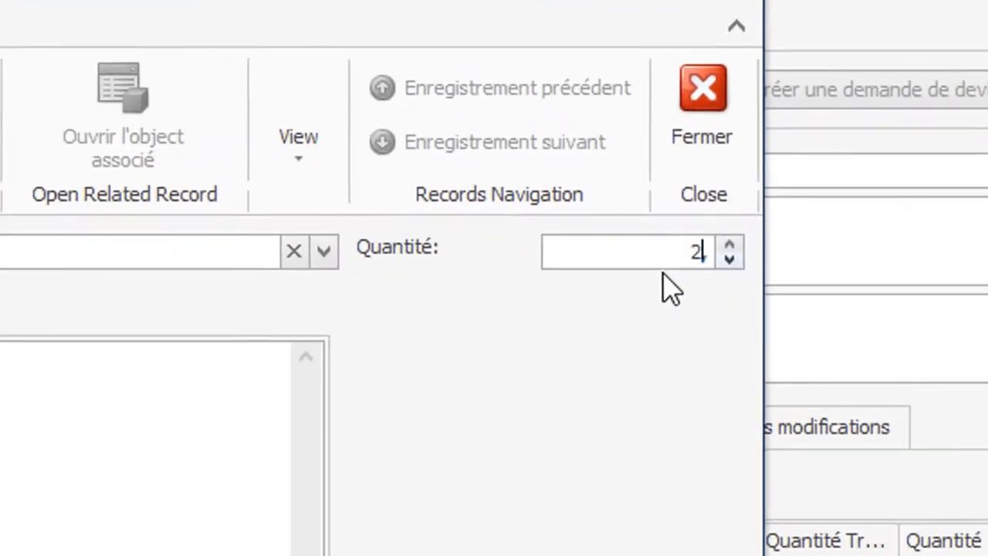
pyautogui.write('0,')
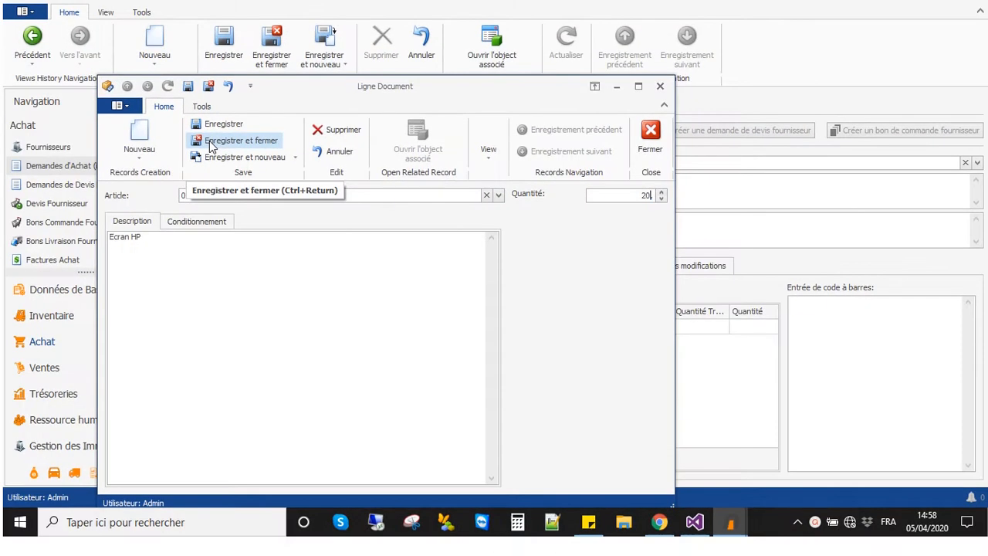
pyautogui.click(211, 146)
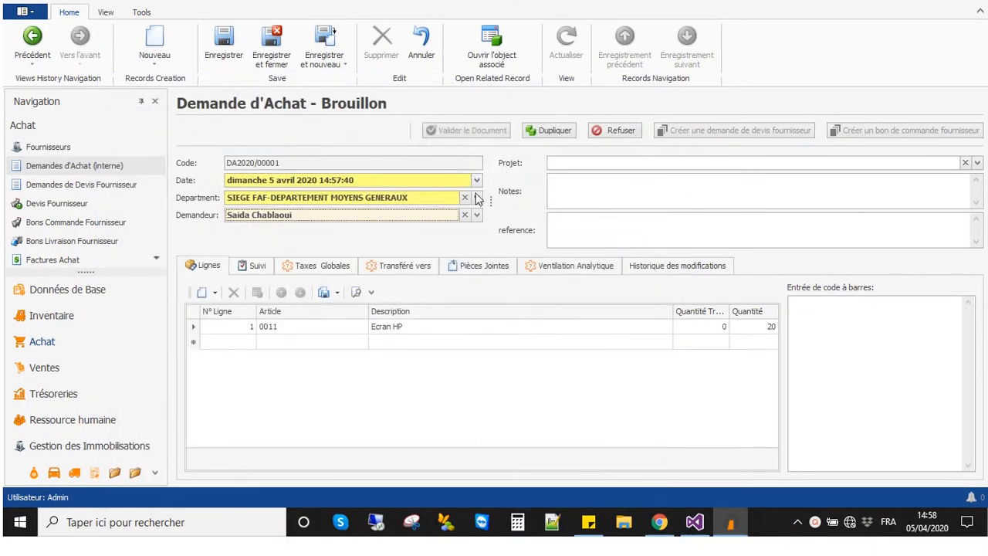
# Step: Save the purchase request and validate the document
pyautogui.click(223, 40)
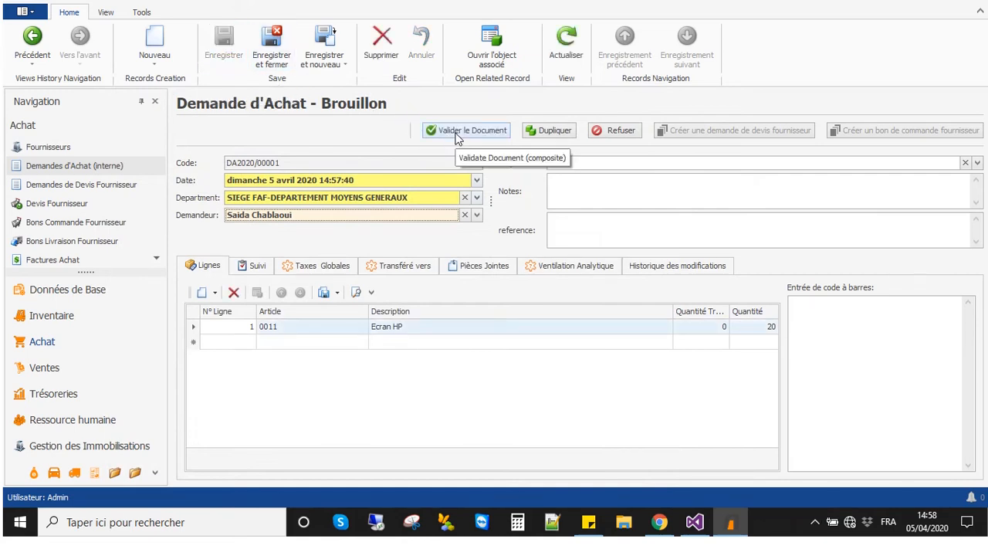
pyautogui.click(456, 135)
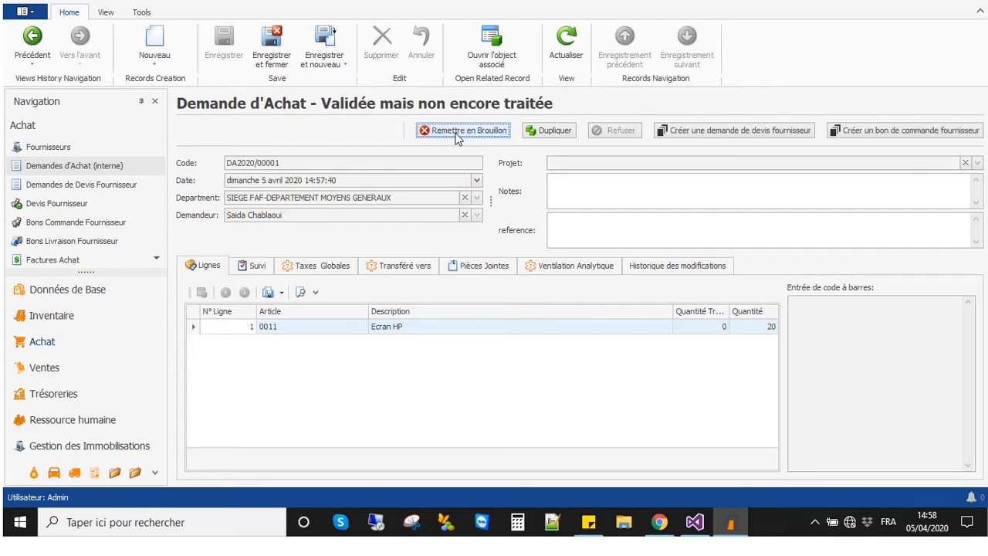
# Step: Create a supplier purchase order for ROLAND from the purchase request, open the generated order and validate it
pyautogui.click(874, 135)
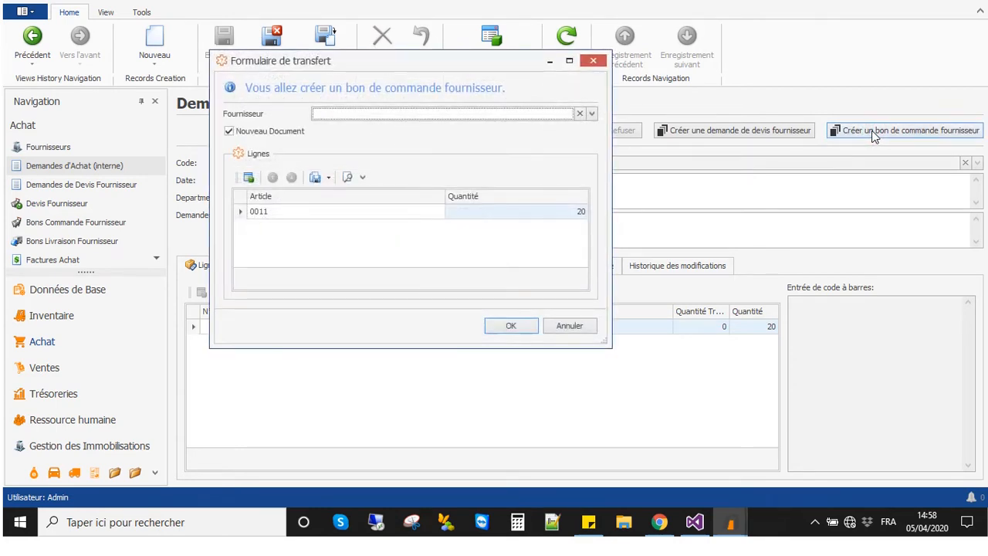
pyautogui.click(592, 114)
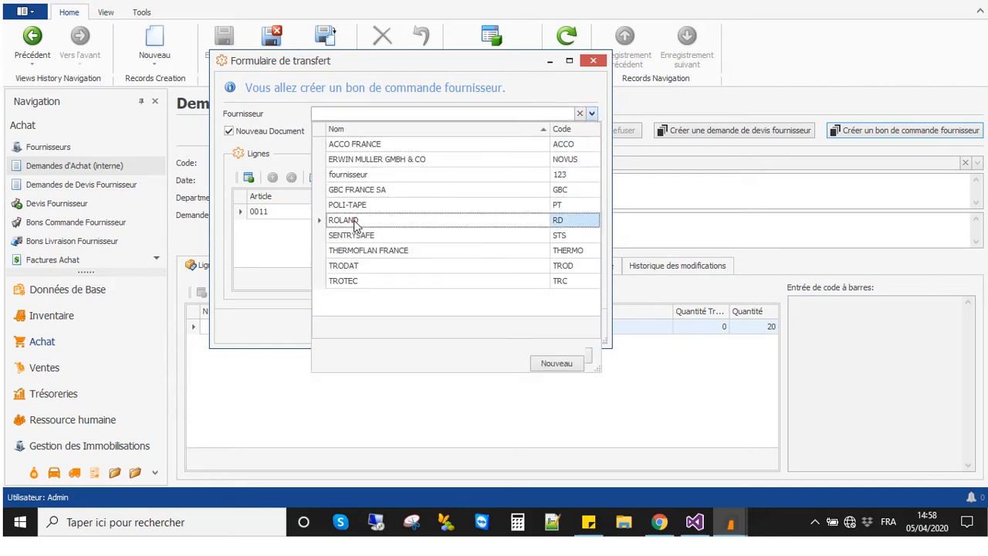
pyautogui.click(349, 219)
pyautogui.click(511, 326)
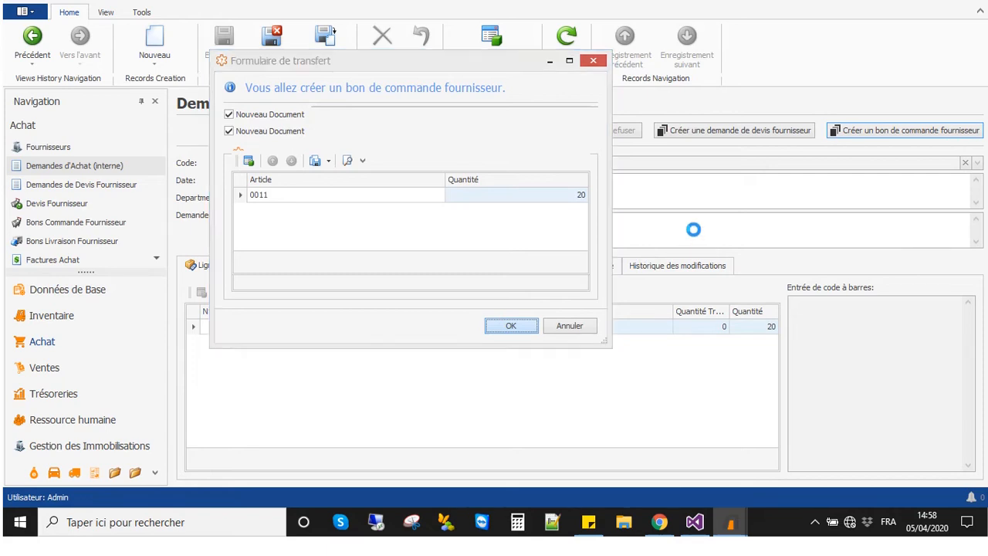
pyautogui.click(553, 305)
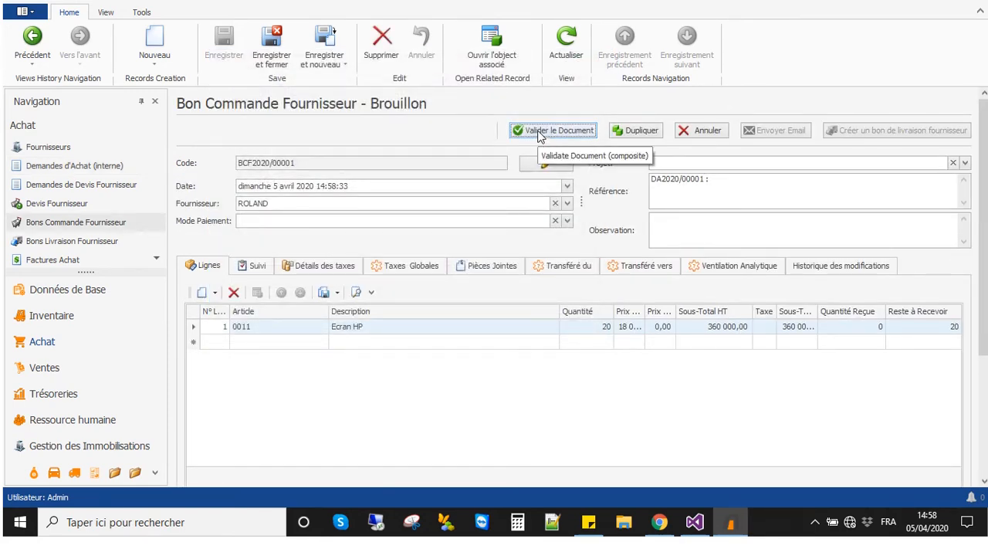
pyautogui.click(539, 133)
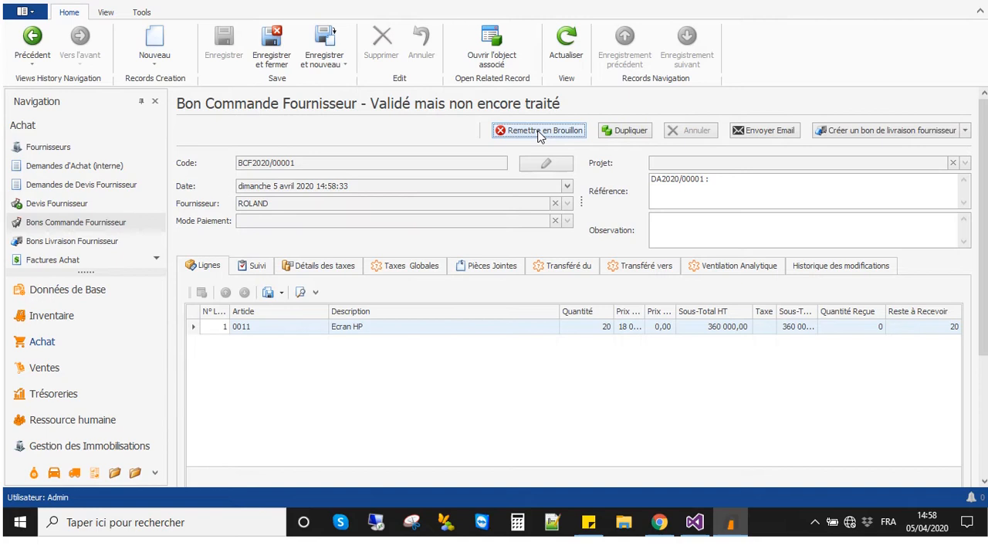
# Step: Create a supplier delivery note from the purchase order for the 20 units of article 0011, open it and validate it
pyautogui.click(888, 133)
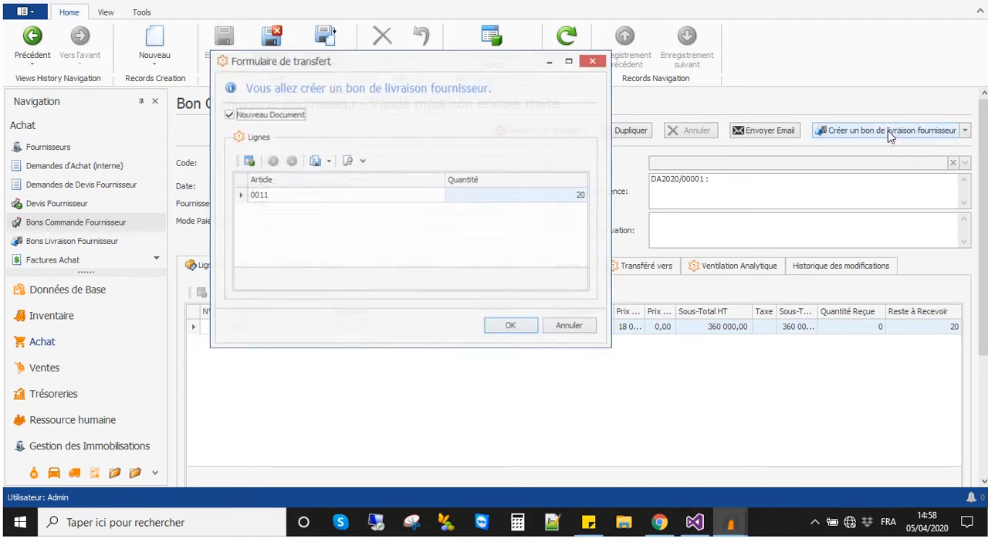
pyautogui.click(512, 328)
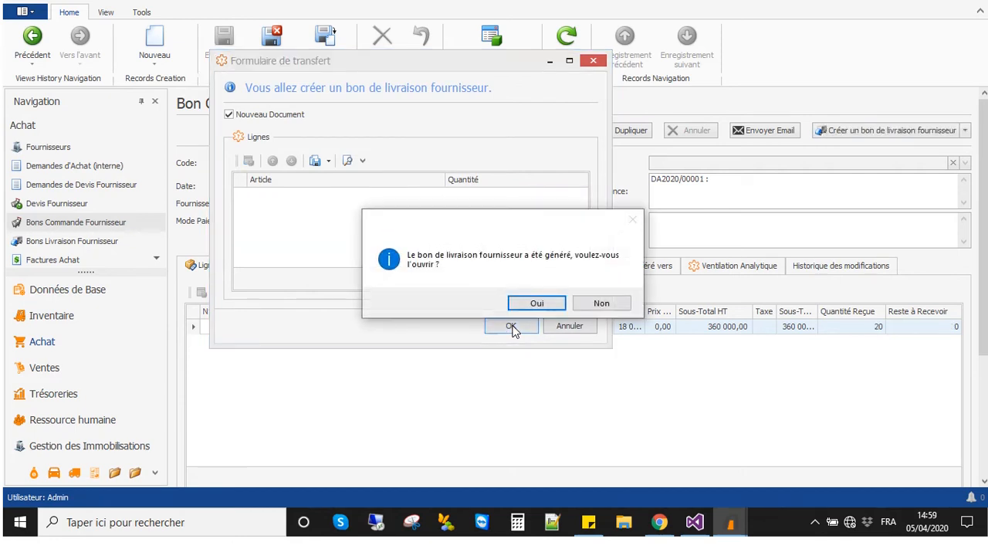
pyautogui.click(533, 304)
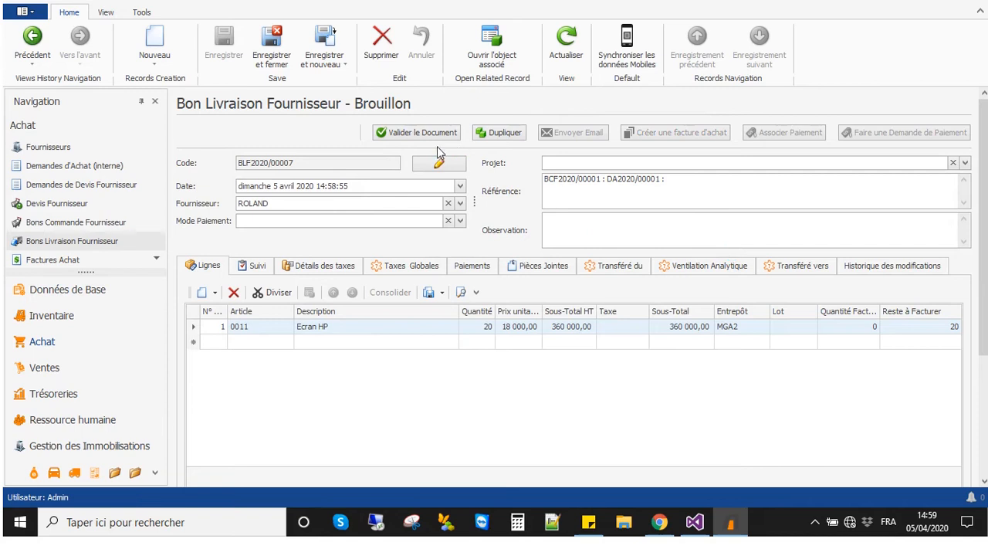
pyautogui.click(402, 137)
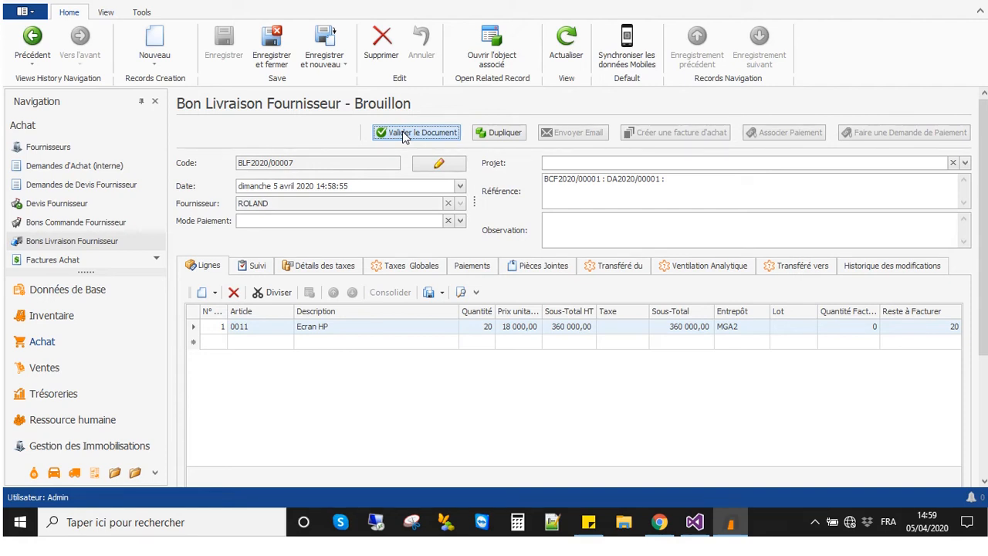
pyautogui.click(402, 136)
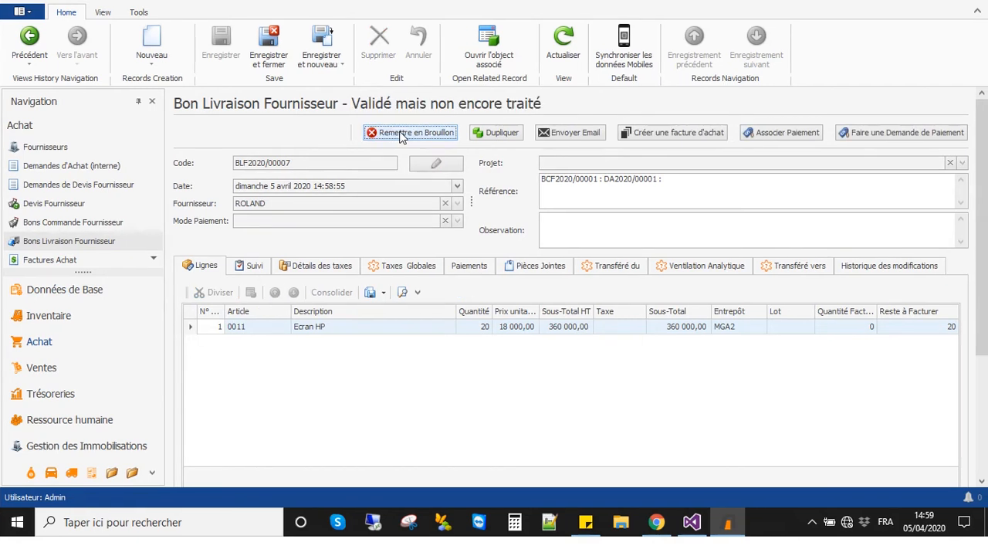
# Step: Open the asset Ecran HP (0011) under Gestion des Immobilisations and examine its quantity and inventory numbers
pyautogui.click(116, 453)
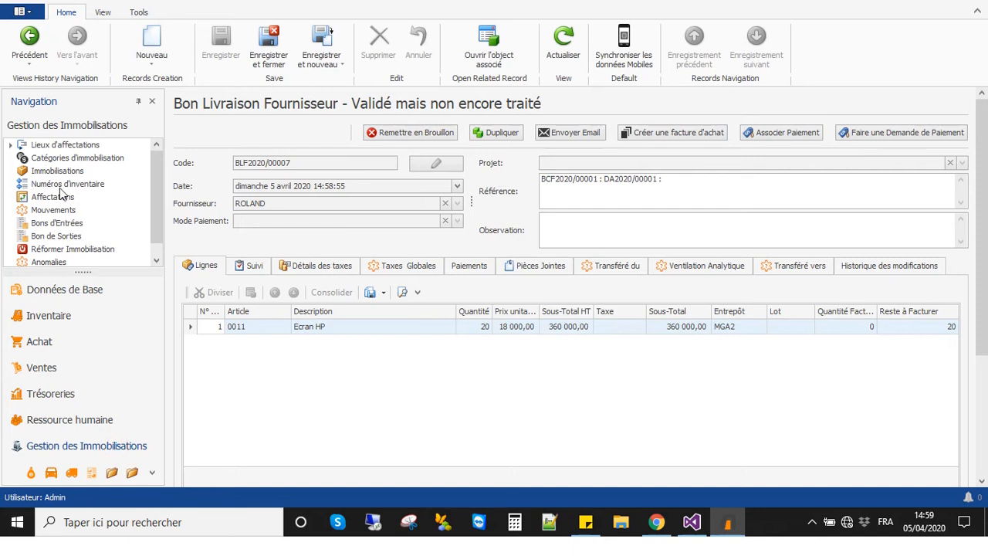
pyautogui.click(56, 172)
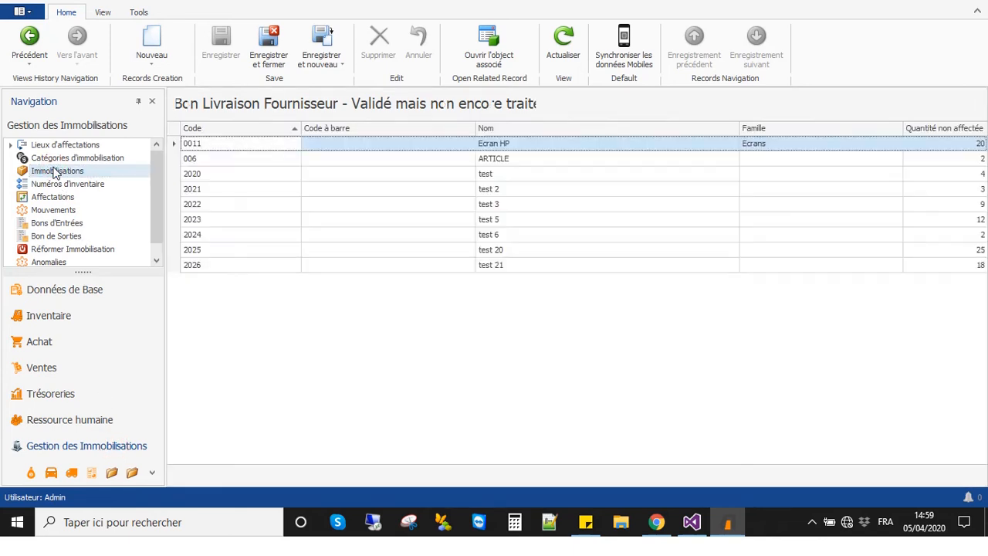
pyautogui.doubleClick(235, 151)
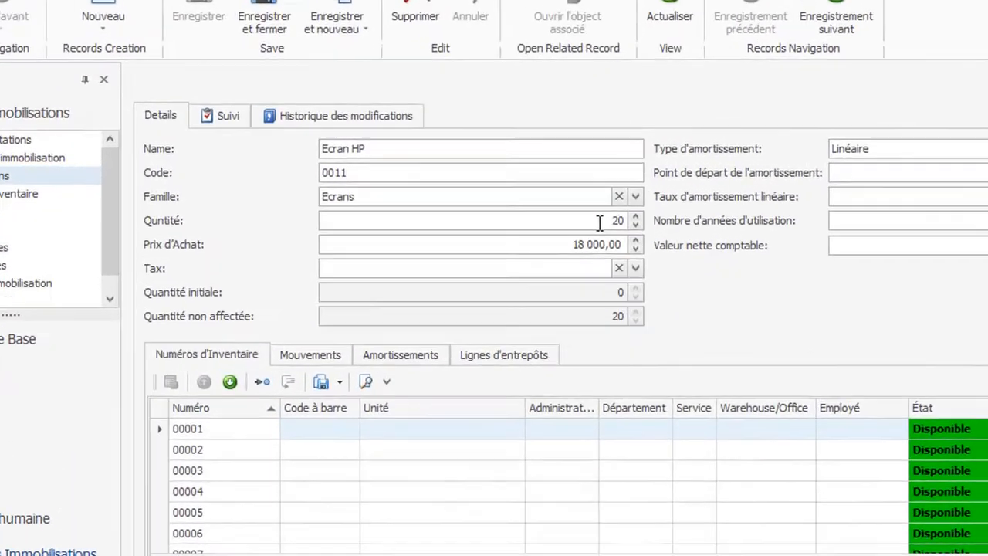
pyautogui.doubleClick(380, 207)
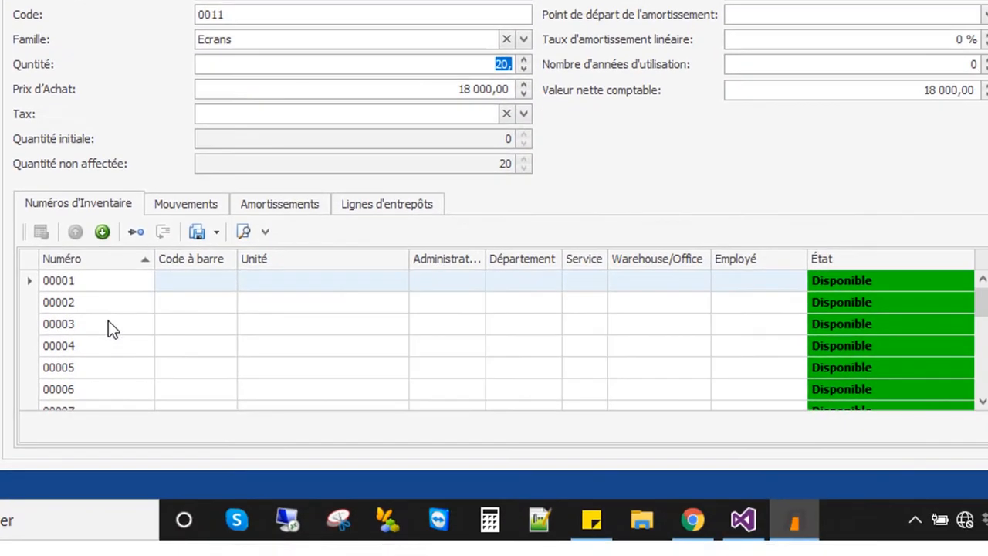
pyautogui.scroll(-3, 135, 477)
pyautogui.scroll(-2, 108, 333)
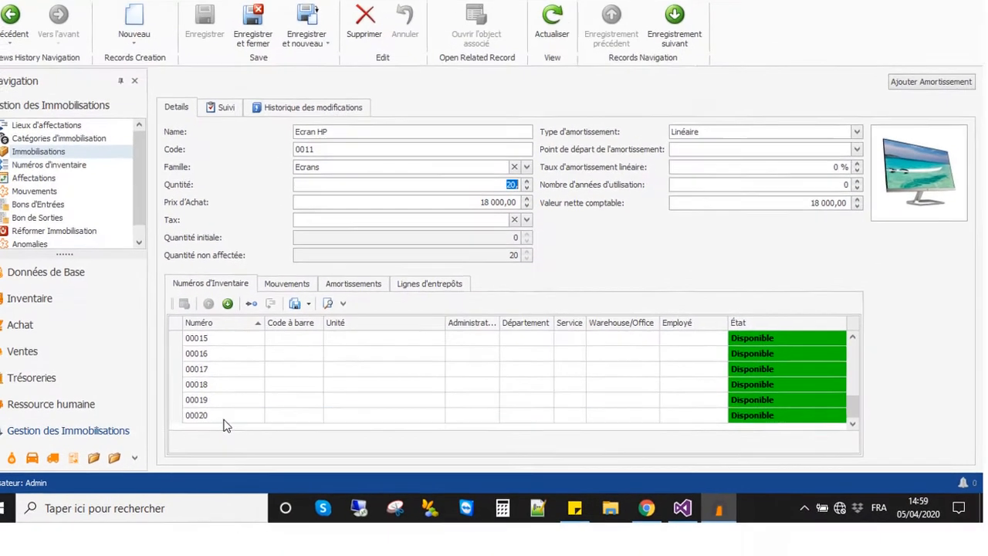
pyautogui.click(224, 419)
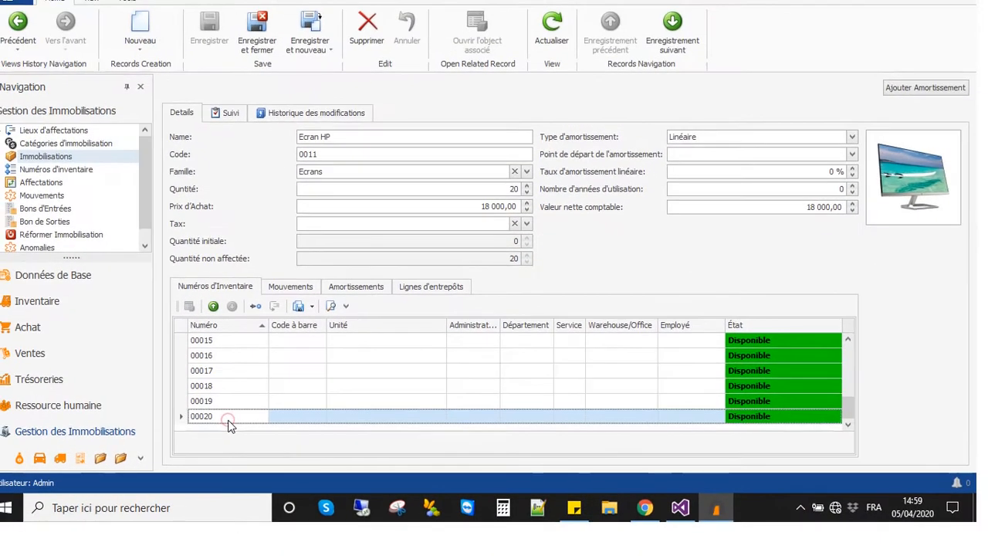
pyautogui.scroll(3, 234, 389)
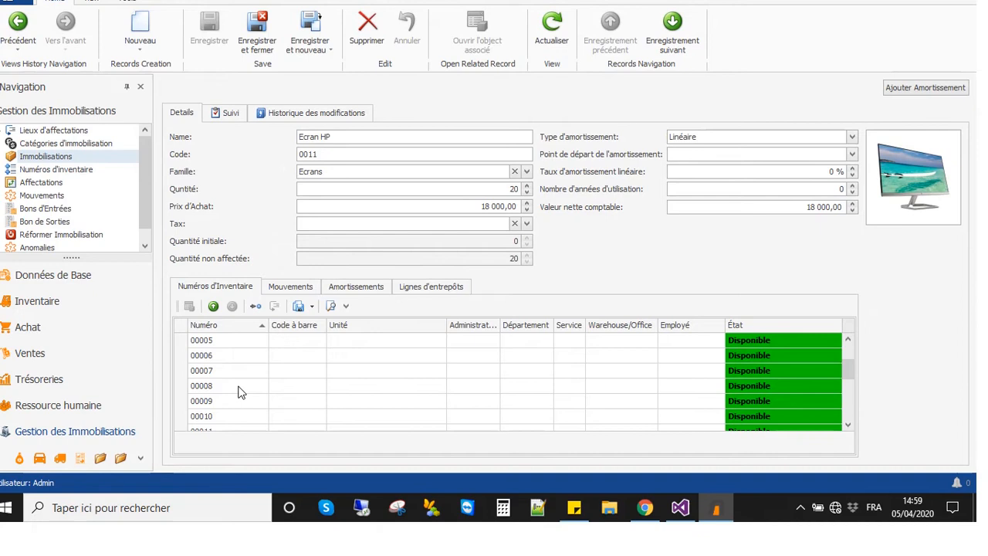
pyautogui.scroll(2, 238, 393)
# Step: Change inventory number 00001 of Ecran HP to 00001-XYZ and save both the inventory number and the asset
pyautogui.doubleClick(237, 344)
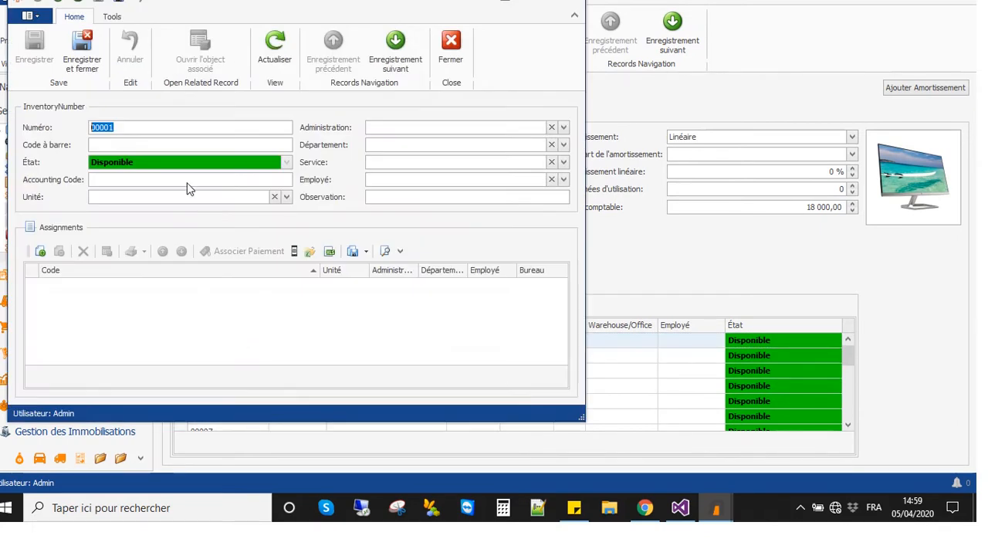
pyautogui.click(120, 127)
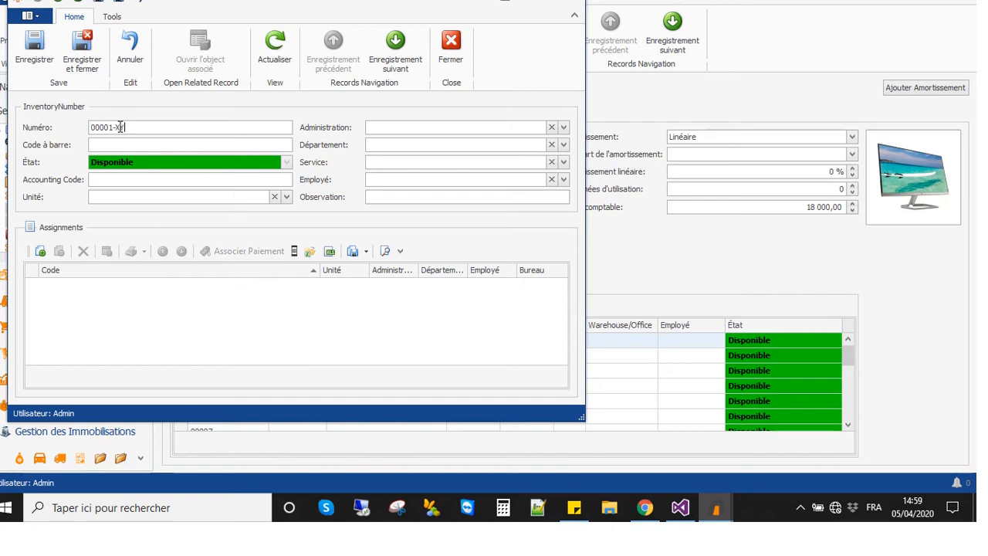
pyautogui.click(82, 51)
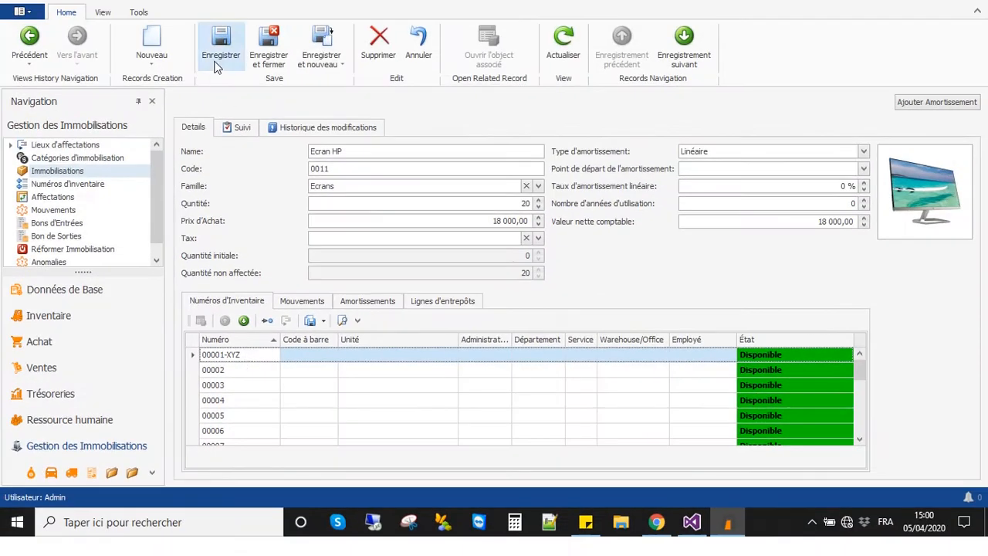
pyautogui.click(218, 66)
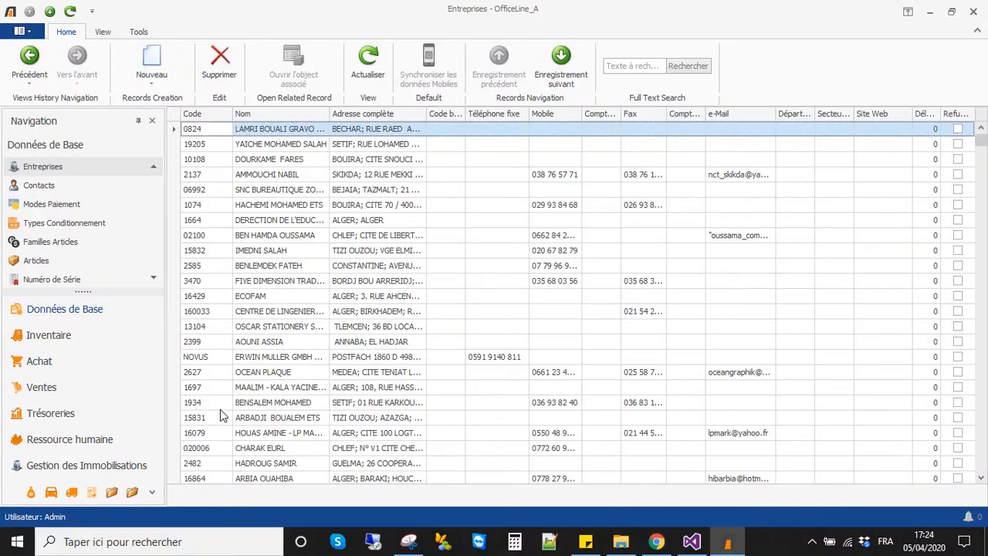
# Step: Return to the Immobilisations list in Gestion des Immobilisations and open the Ecran HP (0011) record
pyautogui.click(83, 466)
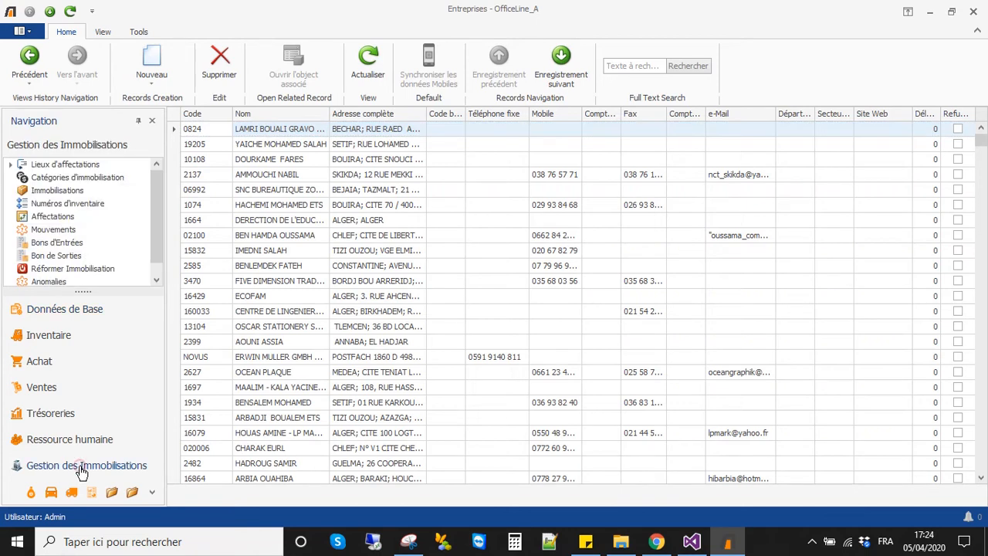
pyautogui.click(58, 193)
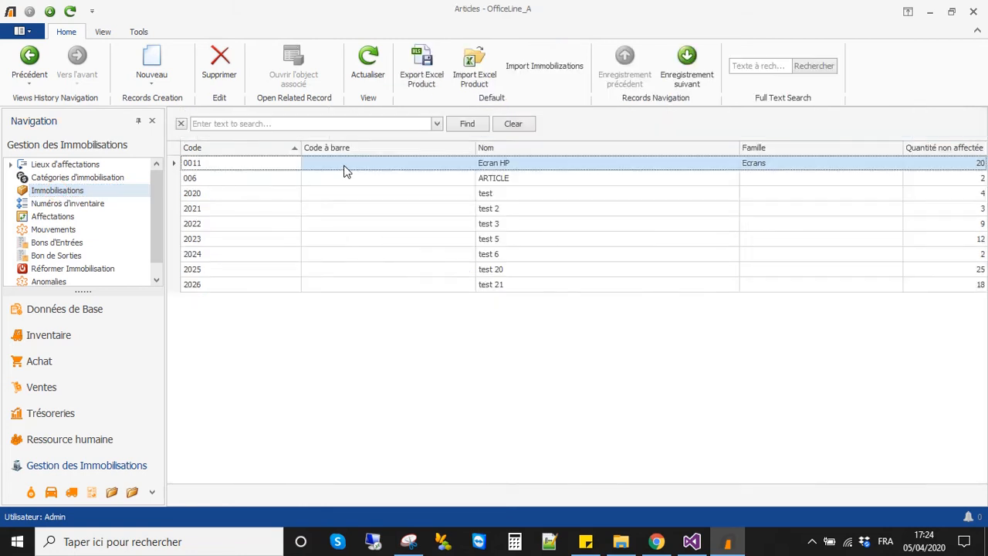
pyautogui.click(342, 169)
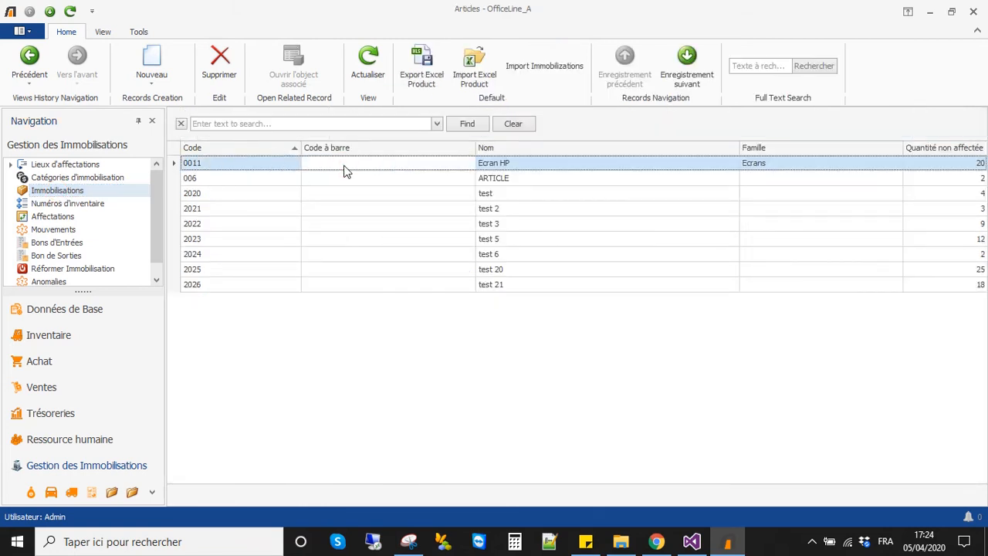
pyautogui.doubleClick(345, 171)
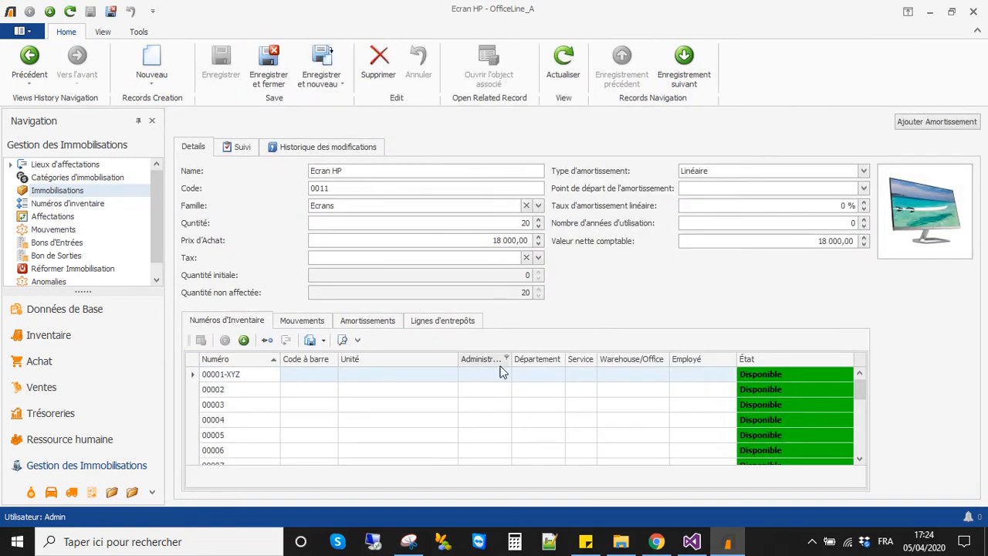
# Step: Start an assignment for inventory number 00001-XYZ with unit Unité - CTN and administration CTN-COMMISSION JURIDIQUE - CRL
pyautogui.click(306, 377)
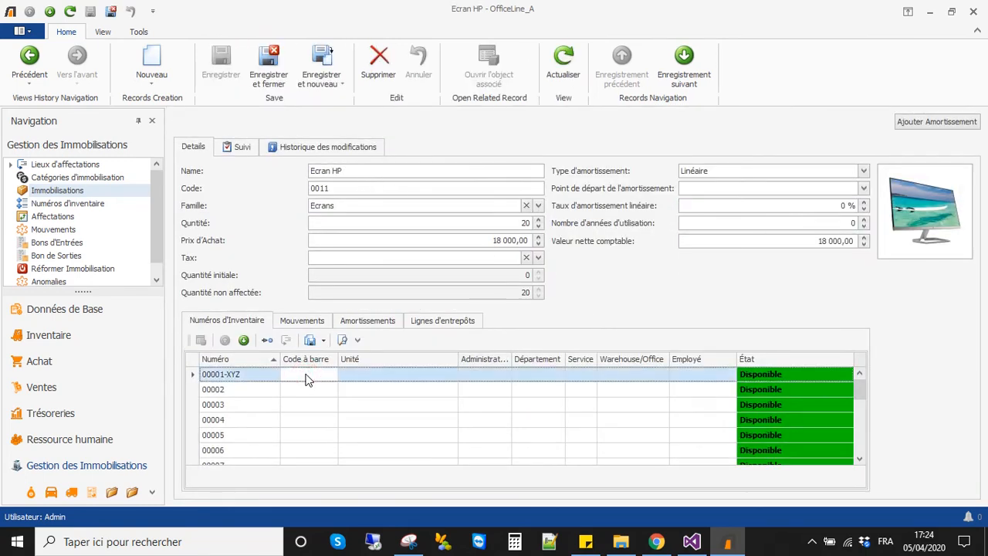
pyautogui.click(267, 342)
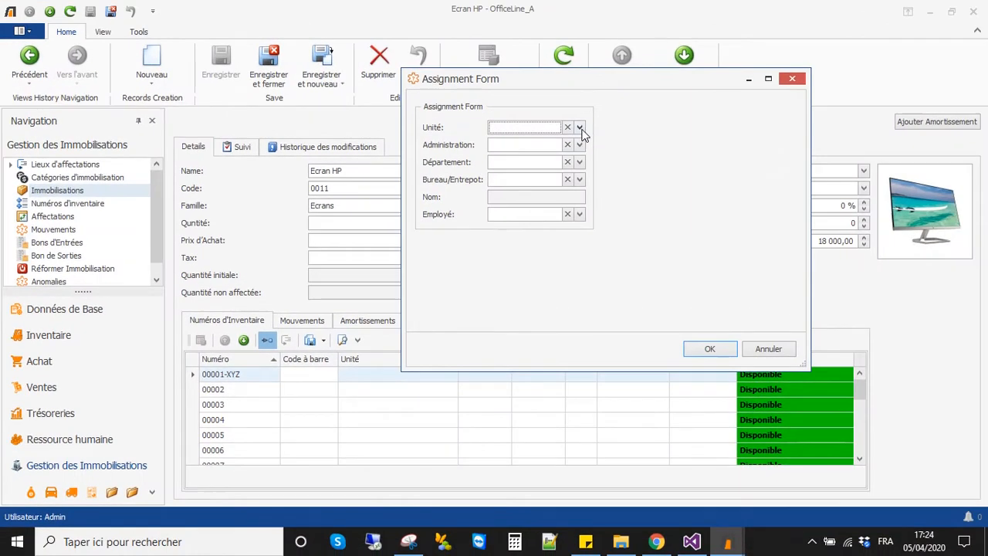
pyautogui.click(580, 128)
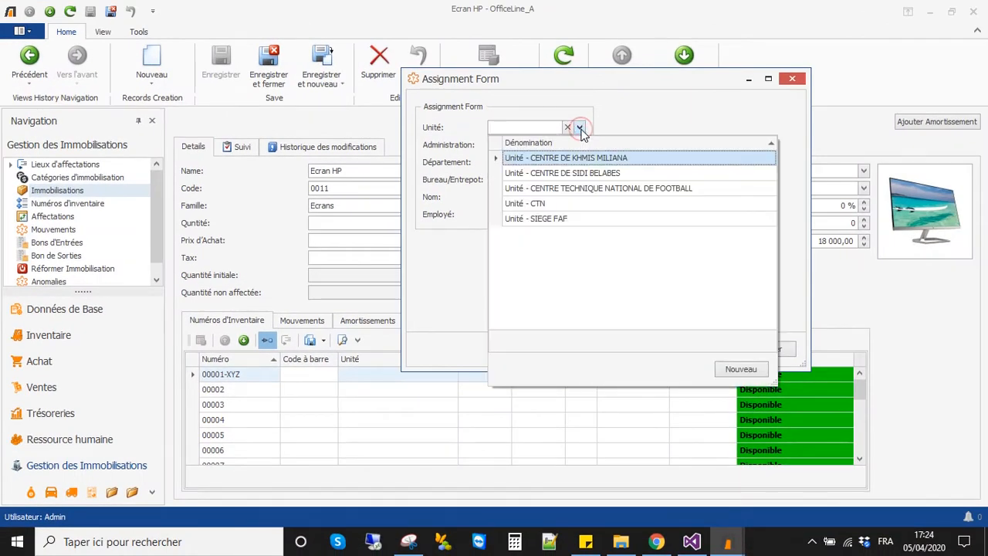
pyautogui.click(552, 201)
pyautogui.click(579, 146)
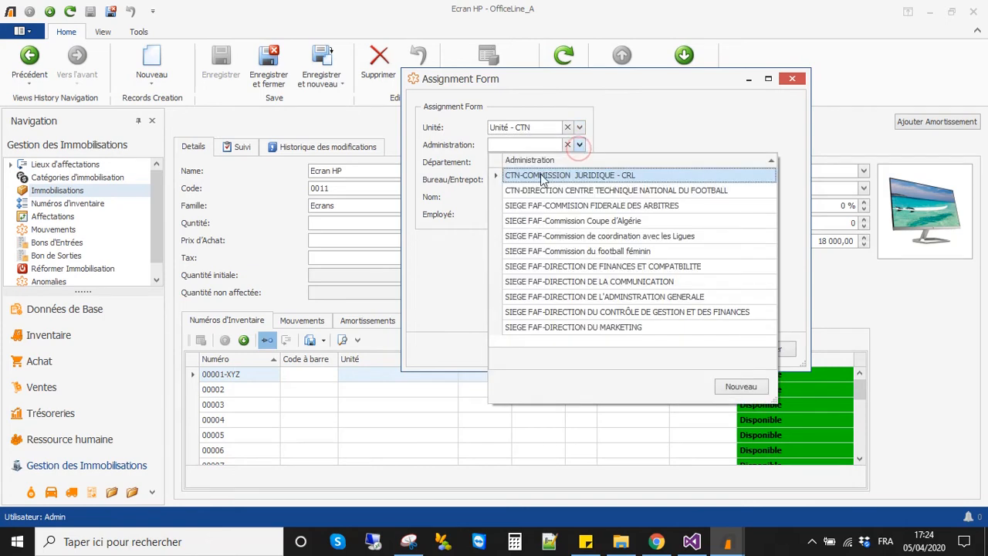
pyautogui.click(538, 177)
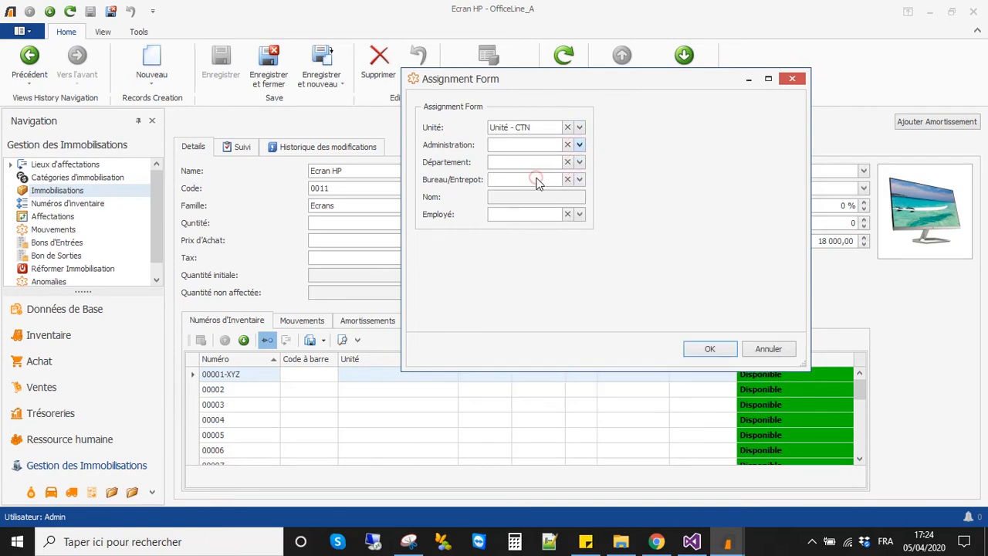
# Step: Set the assignment's department to CTN- BLOC (A): CHATEAU (RESIDENCE D'HONNEUR) and its office to BUREAU DRH
pyautogui.click(579, 162)
pyautogui.click(757, 198)
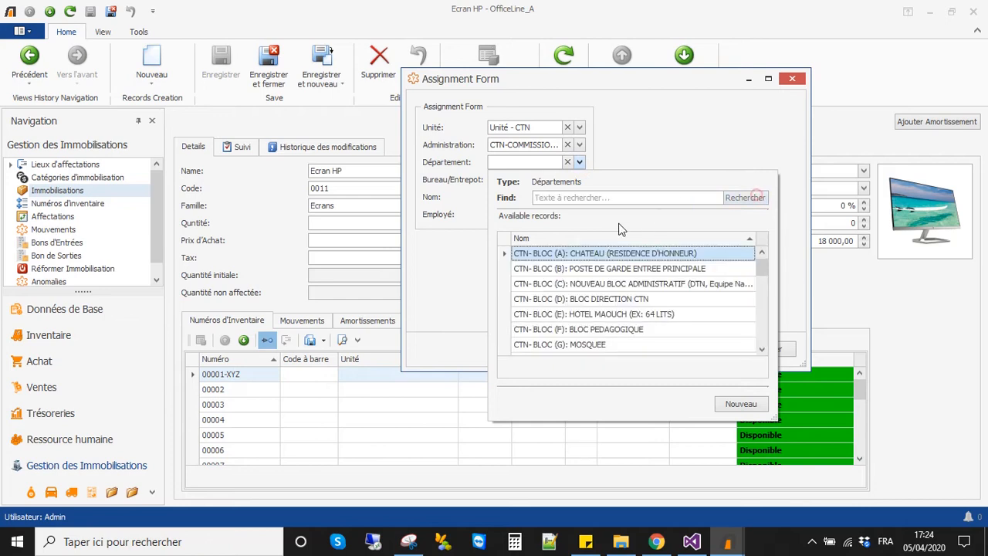
pyautogui.click(570, 255)
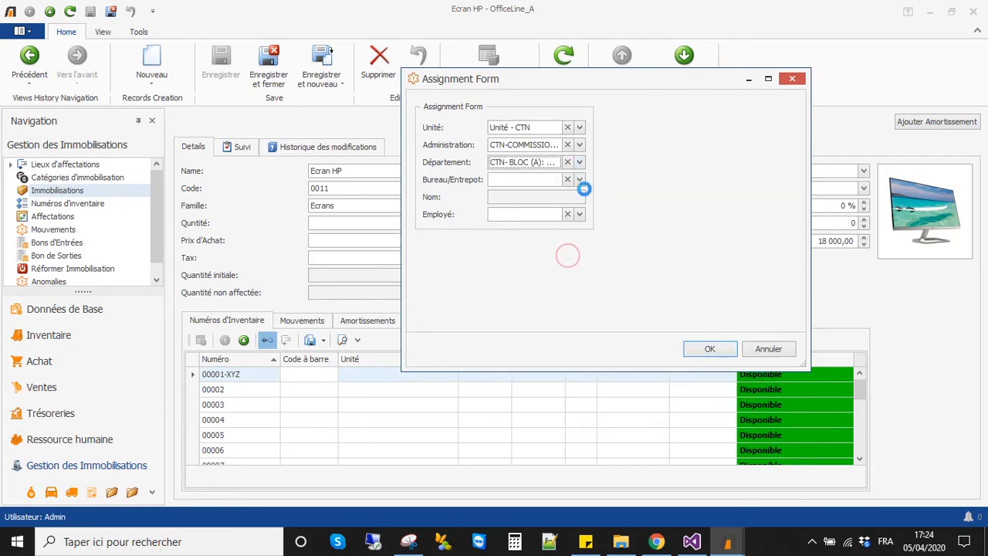
pyautogui.click(580, 179)
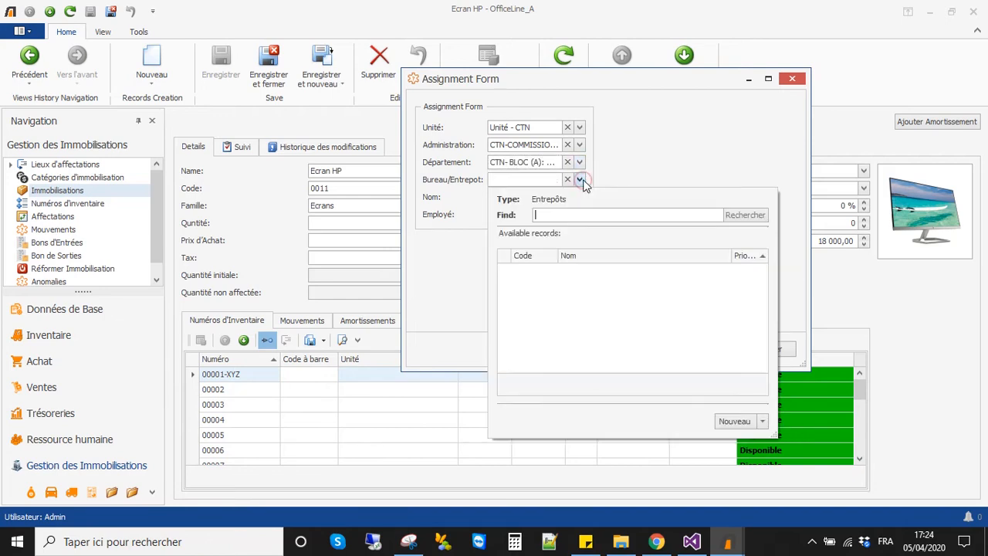
pyautogui.click(737, 218)
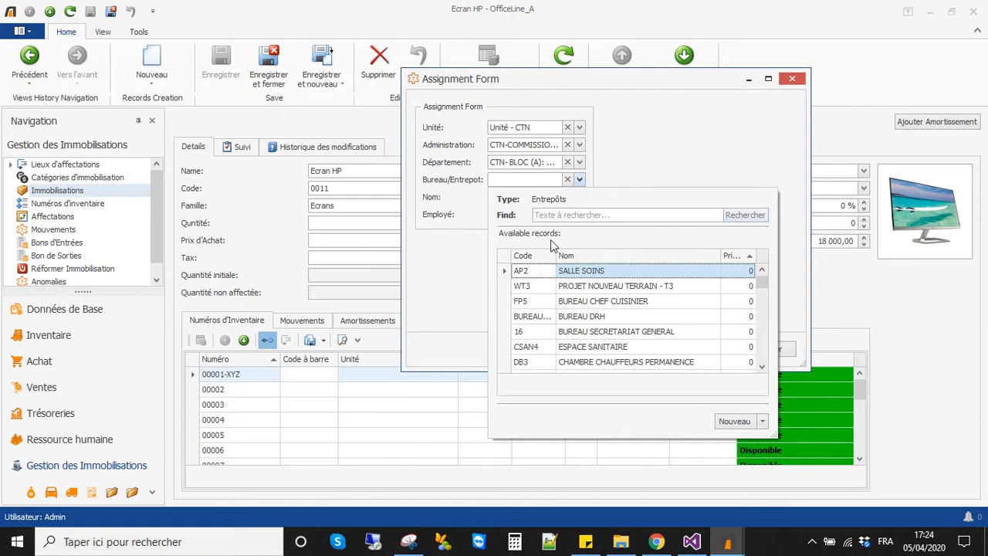
pyautogui.click(516, 286)
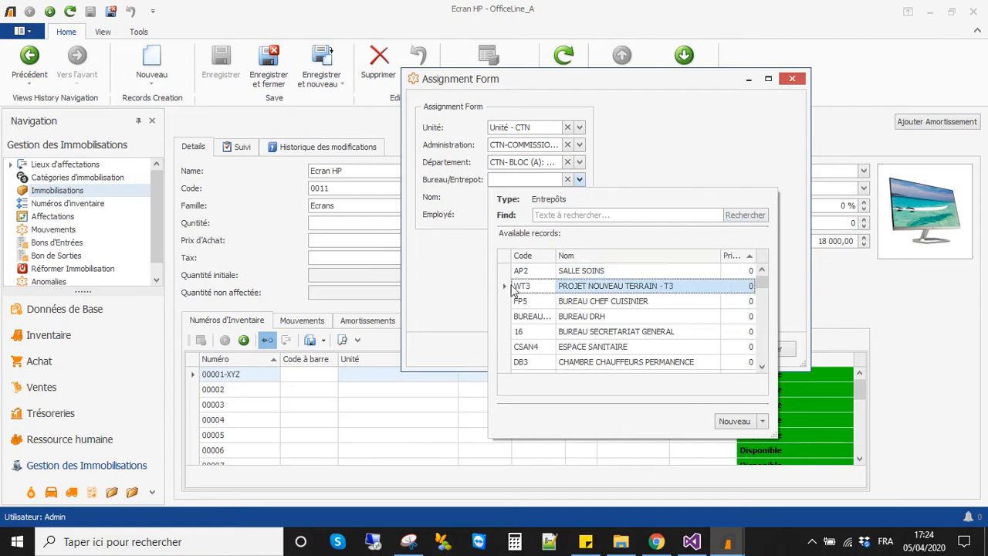
pyautogui.click(629, 301)
pyautogui.click(614, 318)
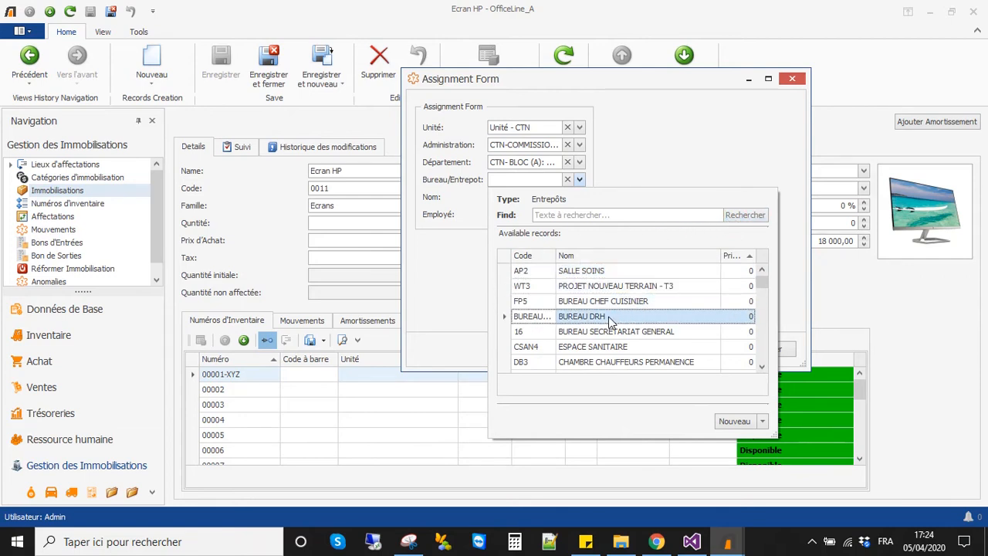
pyautogui.doubleClick(609, 319)
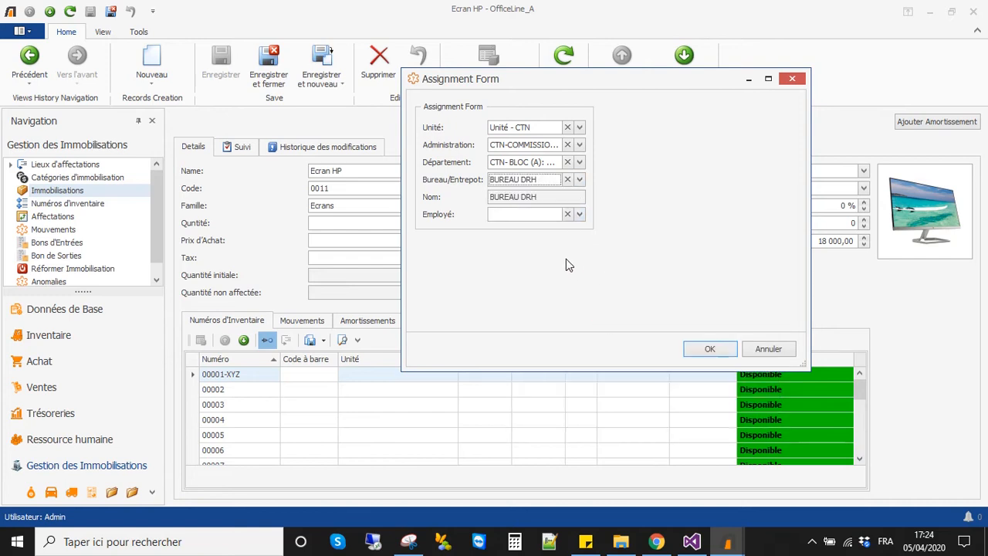
# Step: Choose the second listed employee as the assignee and confirm the assignment of inventory number 00001-XYZ
pyautogui.click(579, 214)
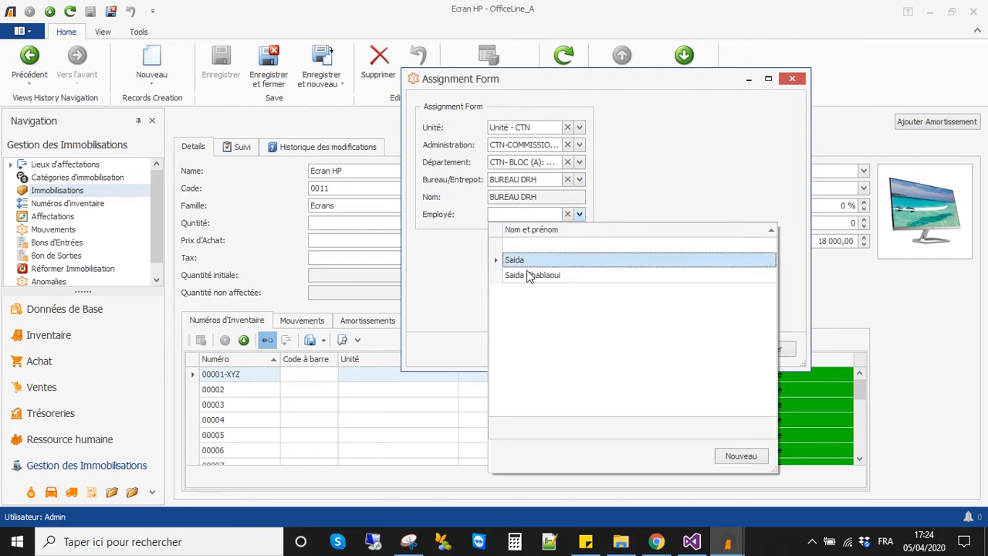
pyautogui.click(527, 276)
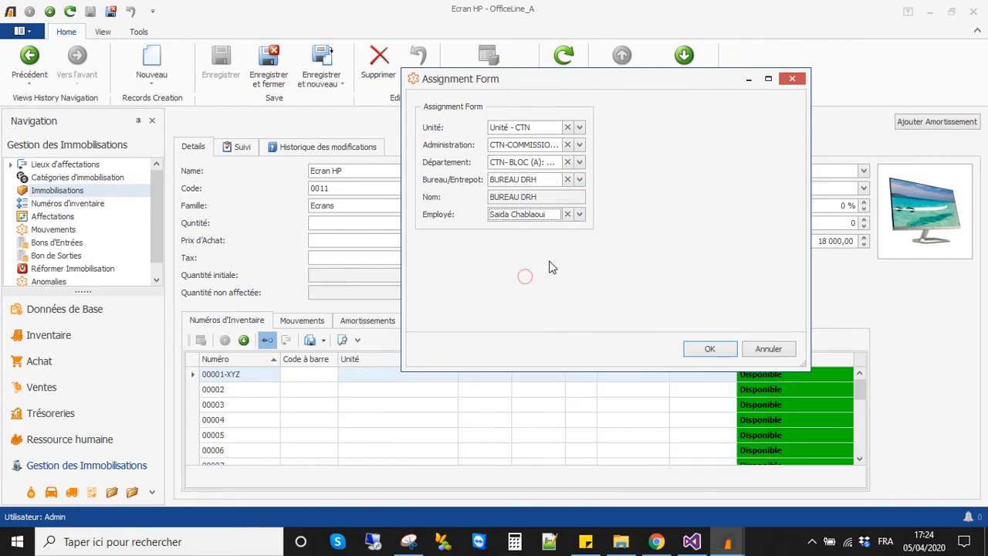
pyautogui.click(700, 351)
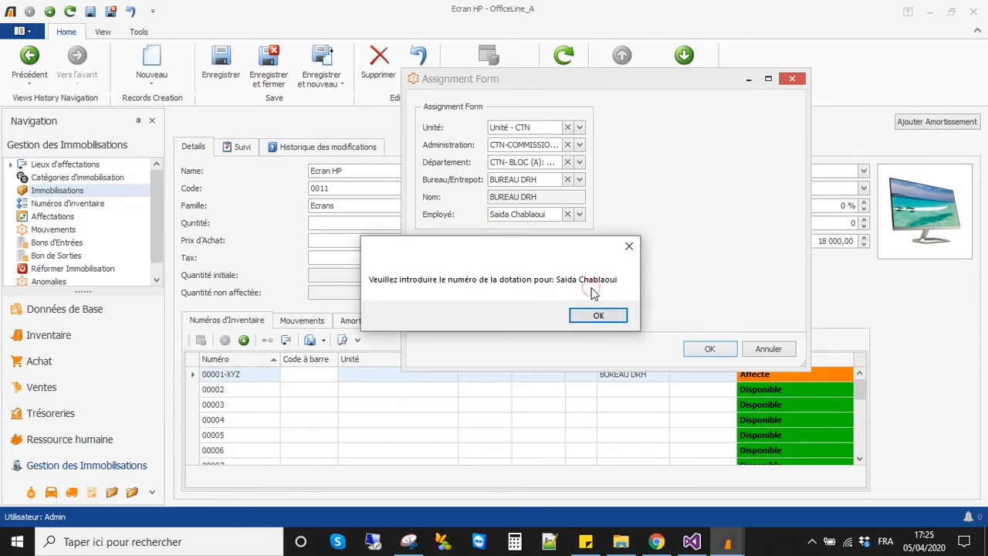
pyautogui.click(597, 317)
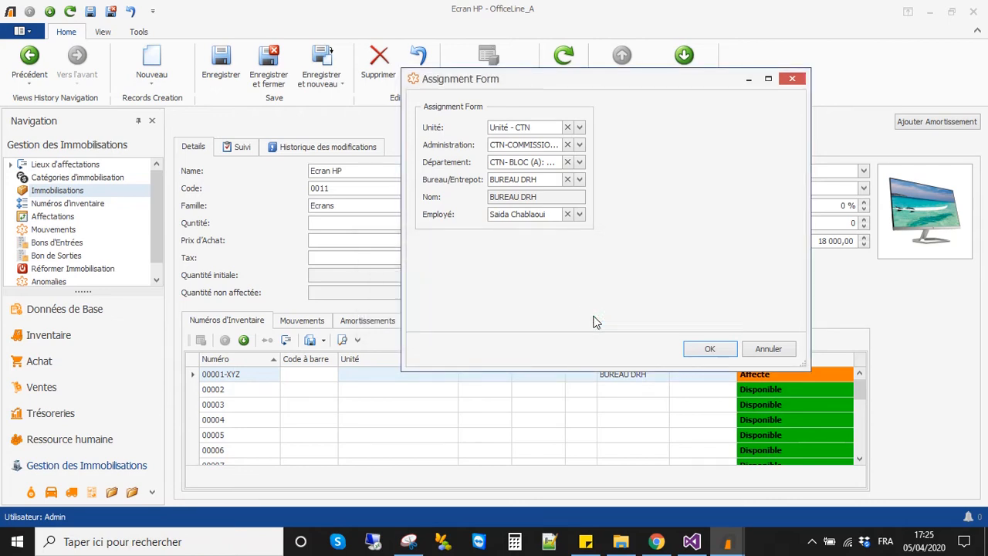
pyautogui.press('Return')
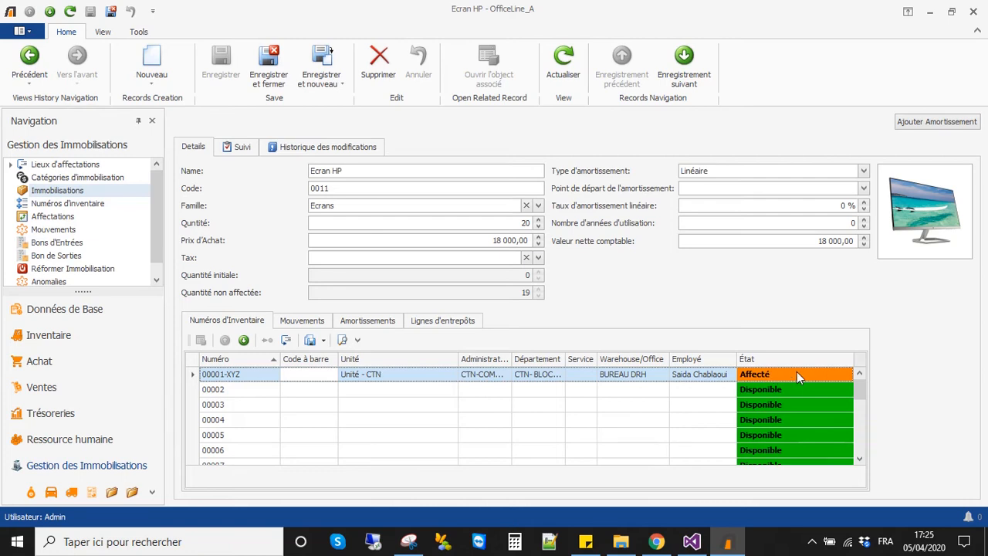
# Step: Open the newest assignment, AS2020/00091, under Affectations and list the documents it was transferred to
pyautogui.click(59, 219)
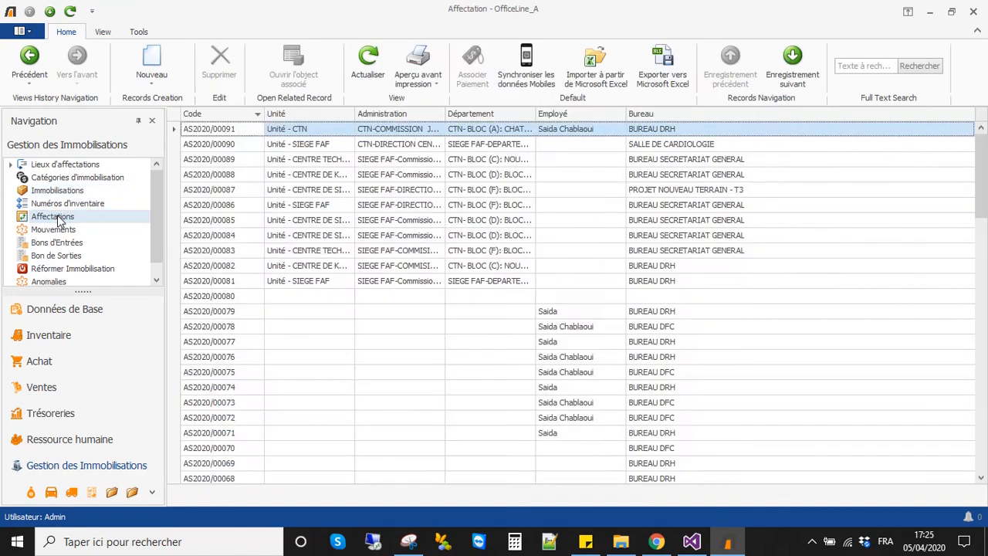
pyautogui.click(282, 129)
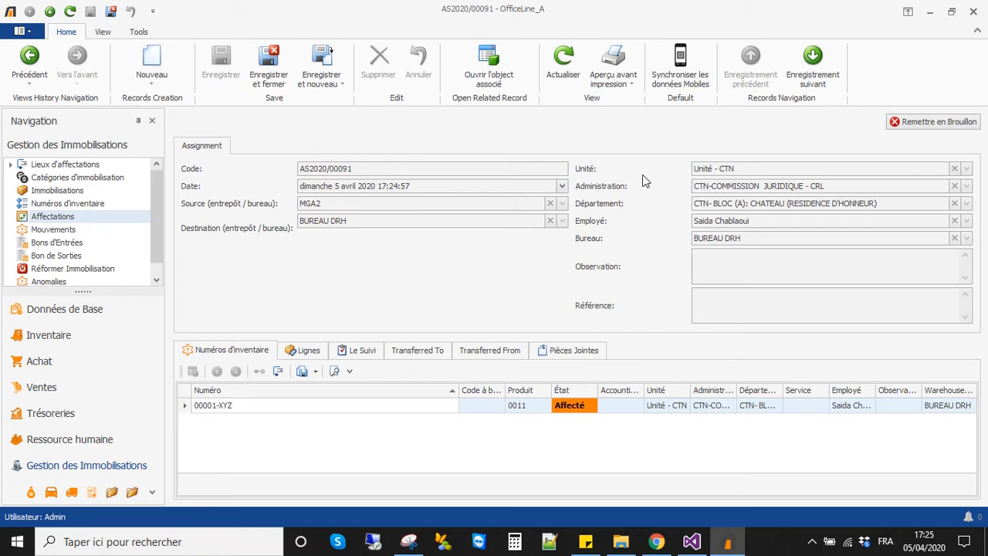
pyautogui.click(415, 351)
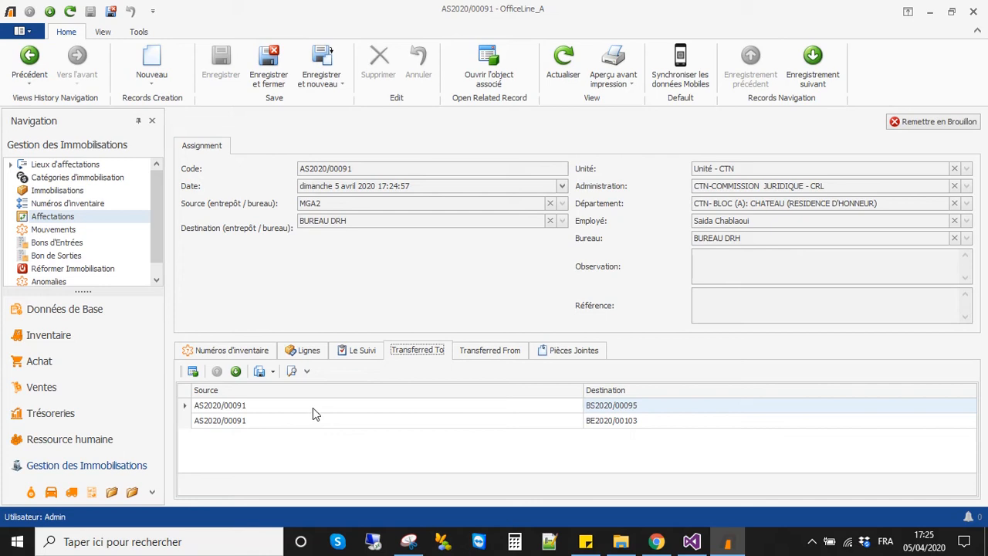
# Step: Examine the linked exit voucher BS2020/00095 and entry voucher BE2020/00103, closing each one after viewing
pyautogui.click(607, 409)
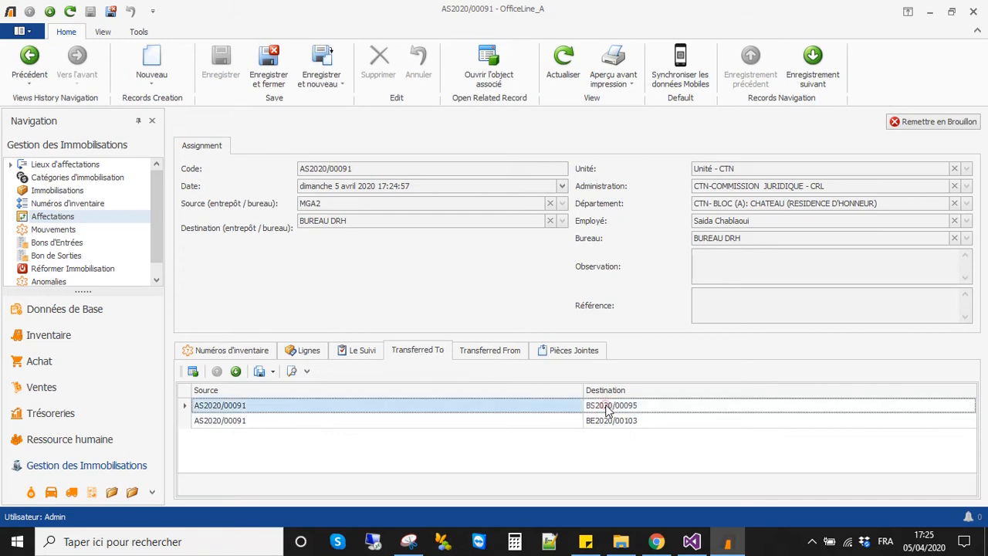
pyautogui.click(192, 377)
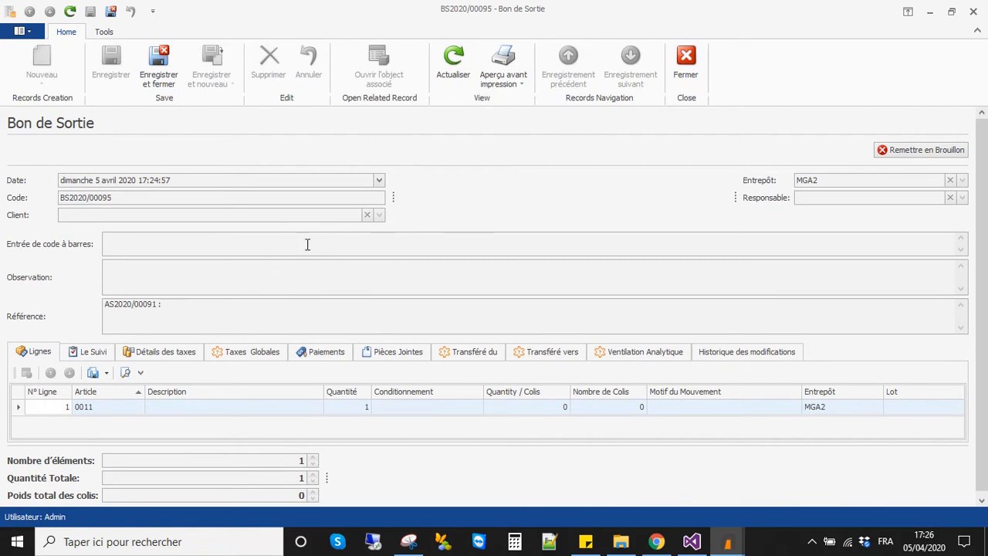
pyautogui.click(167, 62)
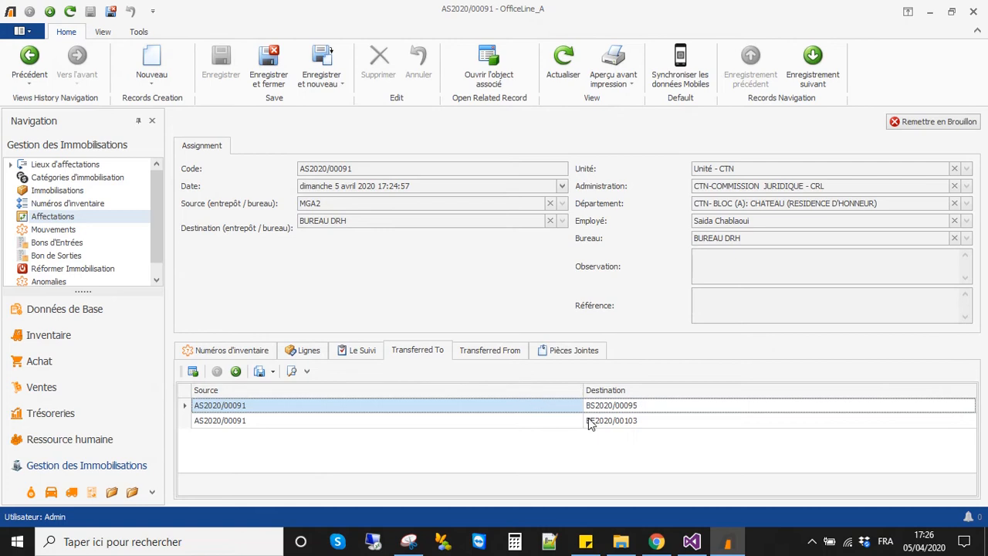
pyautogui.click(600, 424)
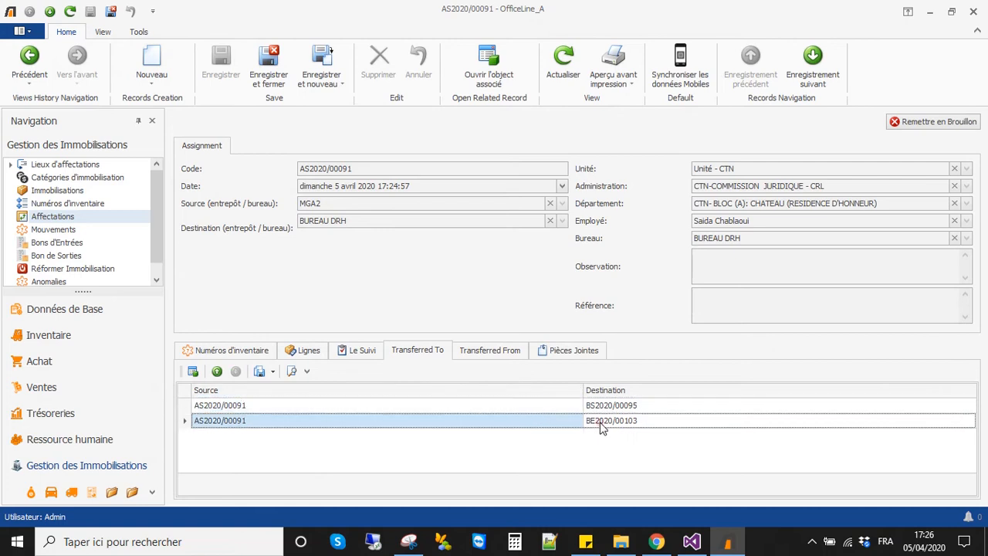
pyautogui.click(192, 373)
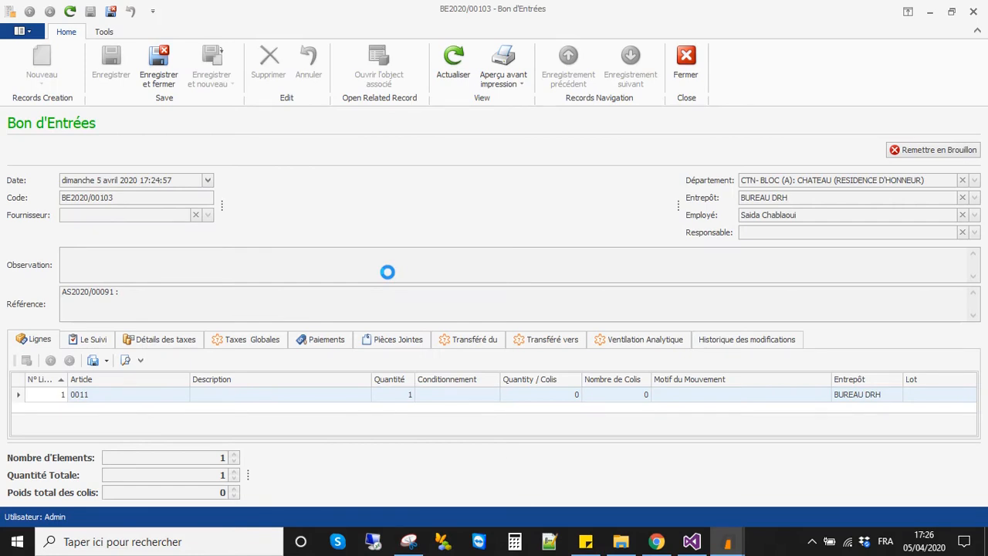
pyautogui.click(159, 65)
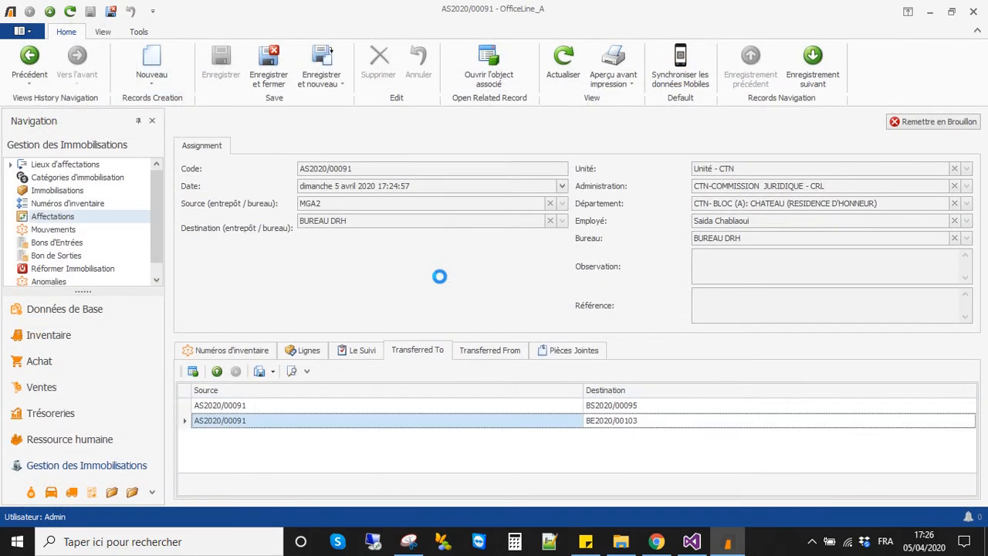
# Step: Reopen the Ecran HP (0011) asset in Immobilisations and examine its stock movements and unassigned quantity
pyautogui.click(39, 190)
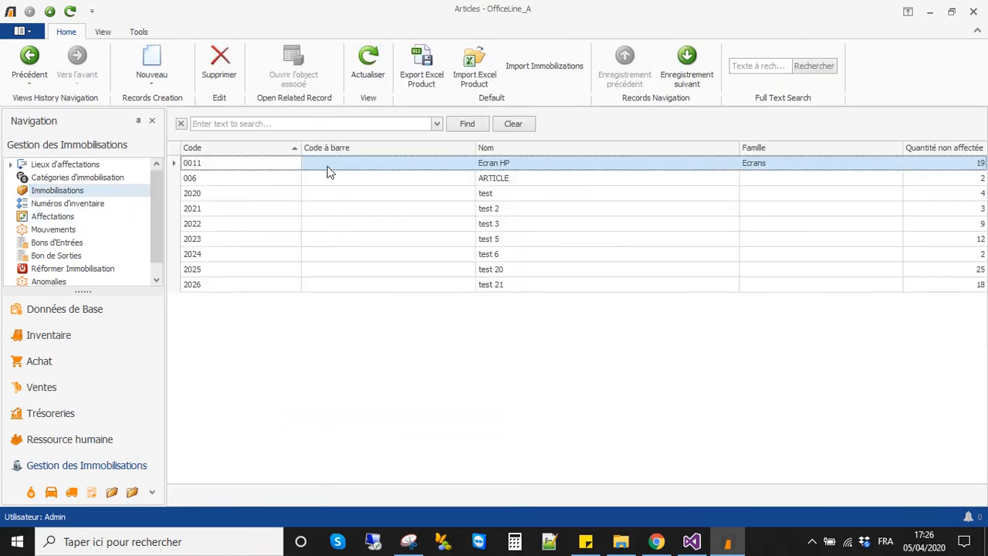
pyautogui.click(327, 167)
pyautogui.doubleClick(328, 168)
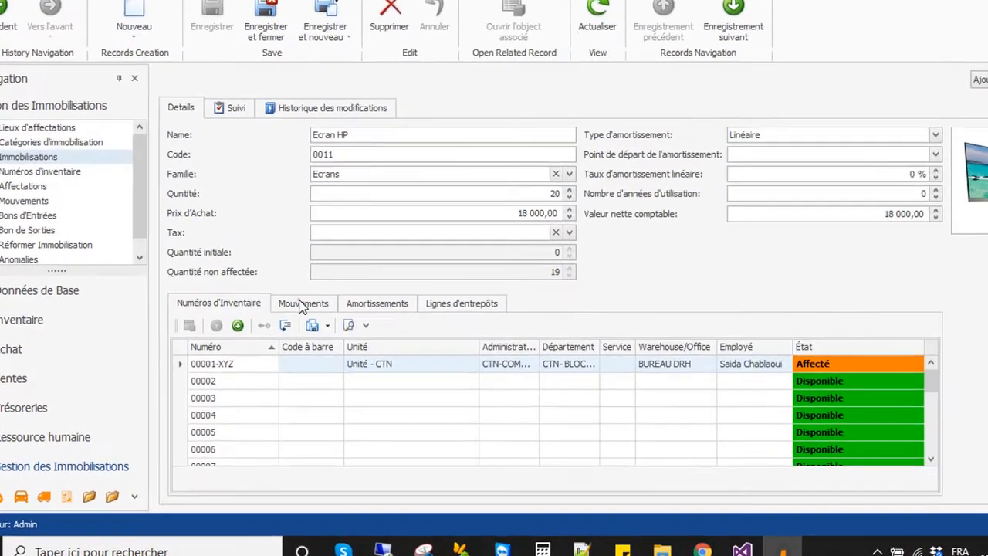
pyautogui.click(302, 303)
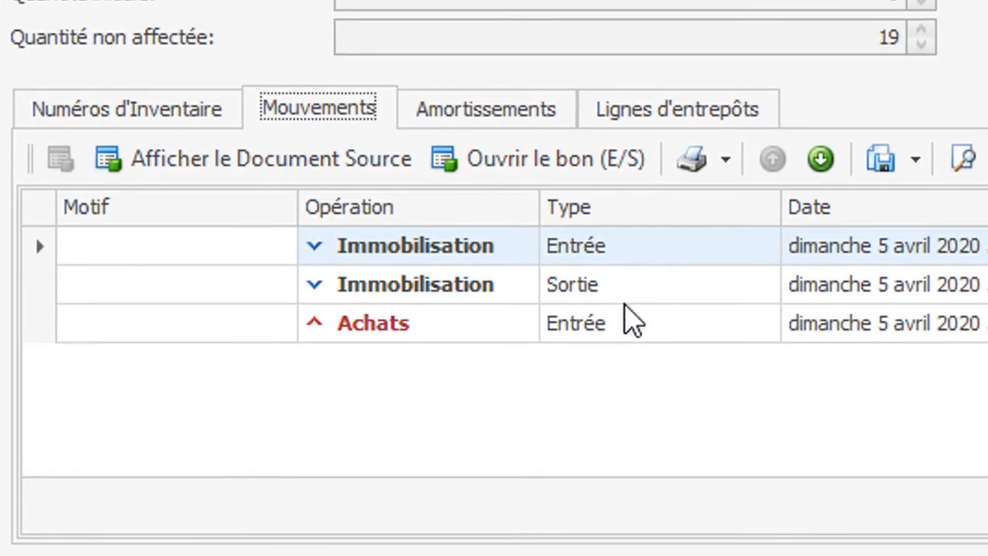
pyautogui.click(606, 245)
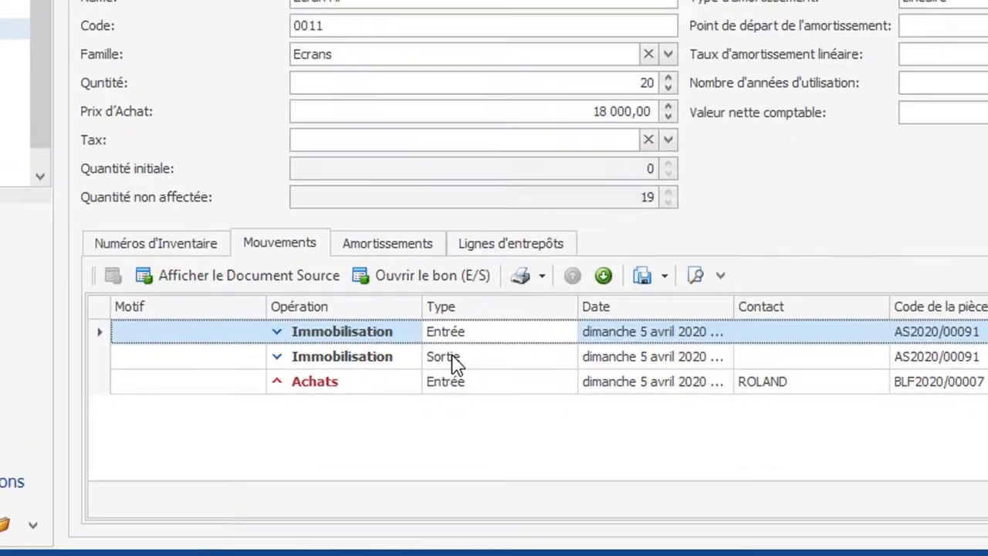
pyautogui.click(581, 279)
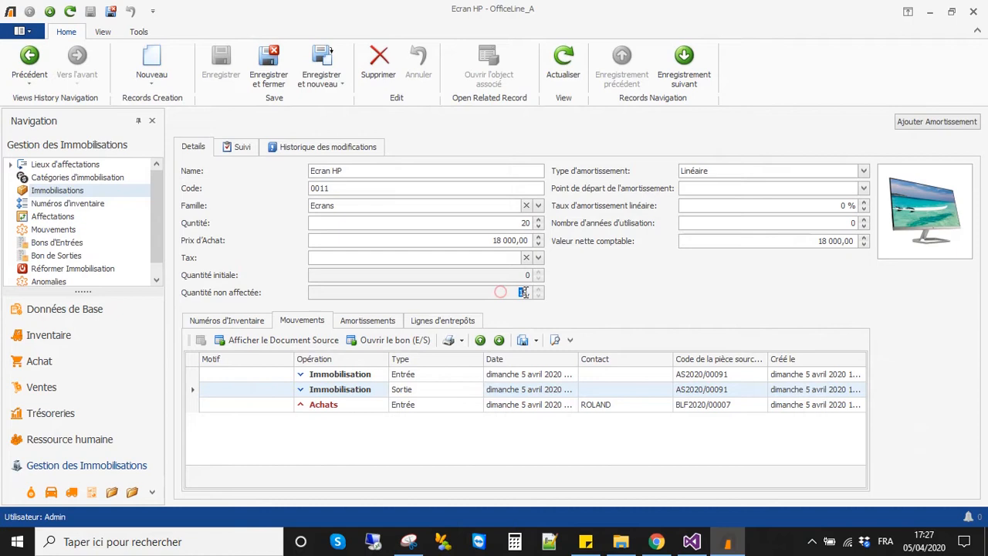
pyautogui.moveTo(524, 292); pyautogui.dragTo(546, 293)
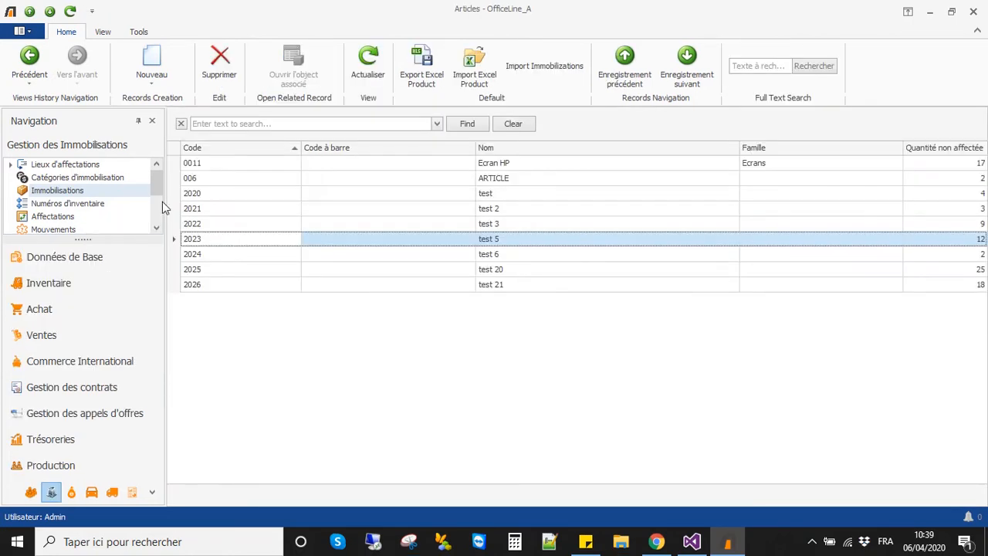
# Step: Open the Ecran HP (0011) asset and start a reassignment for inventory number 00001-XYZ
pyautogui.click(222, 164)
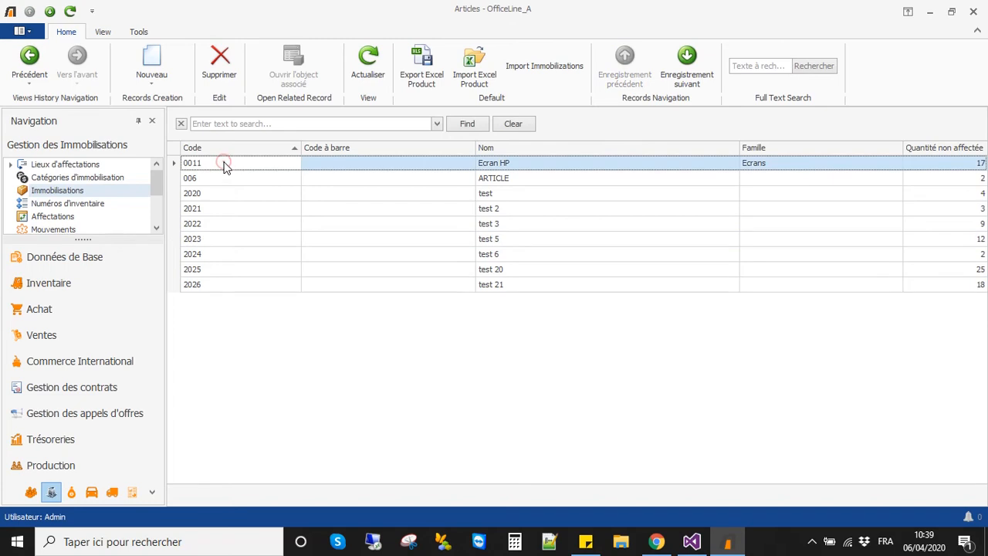
pyautogui.doubleClick(224, 167)
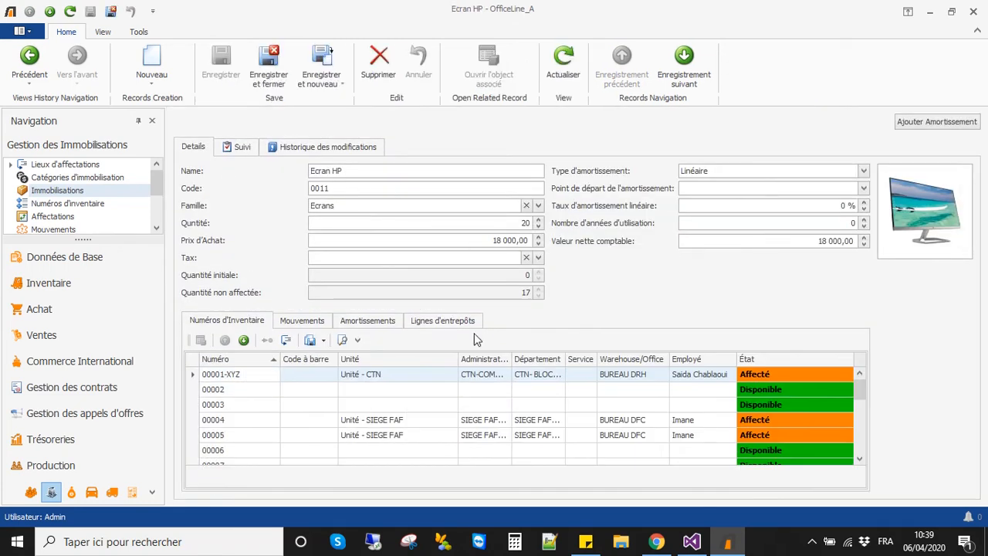
pyautogui.click(433, 379)
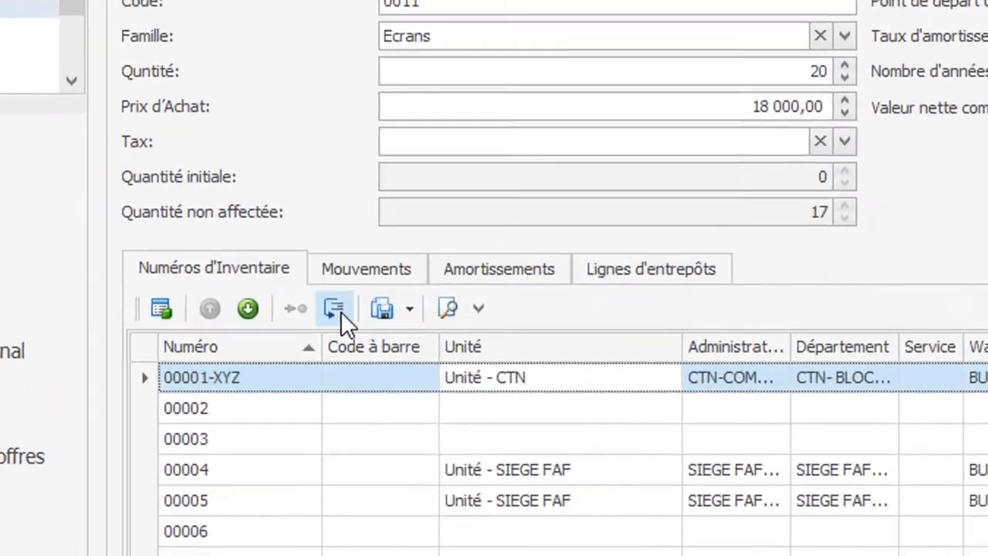
pyautogui.click(286, 340)
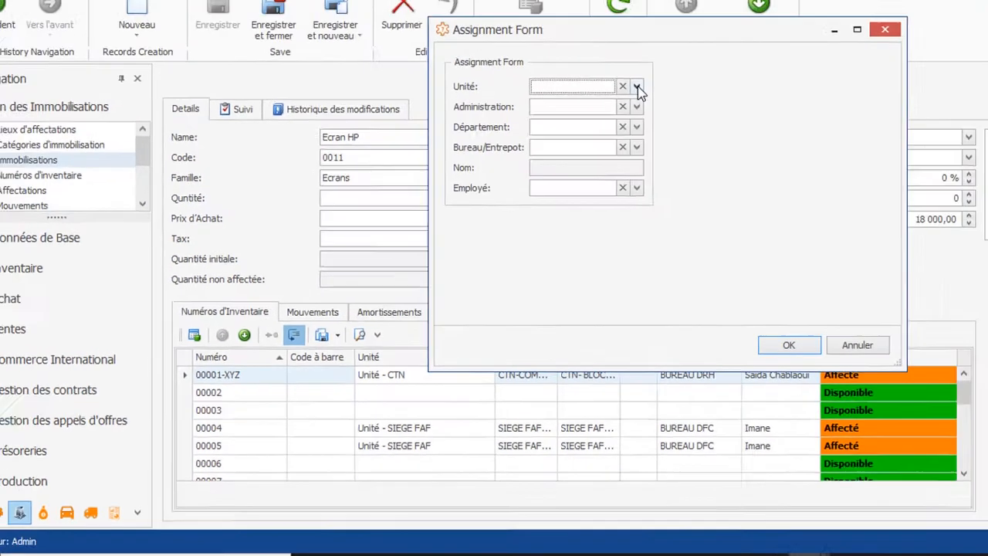
# Step: Set the reassignment's unit to Unité - SIEGE FAF and its administration to SIEGE FAF-DIRECTION DE FINANCES ET COMPATBILITE
pyautogui.click(637, 88)
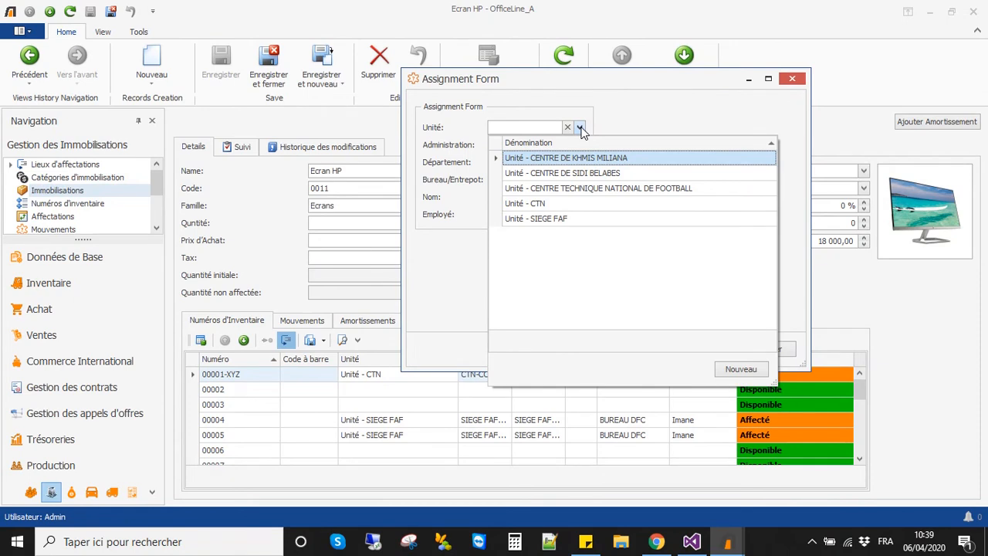
pyautogui.click(553, 219)
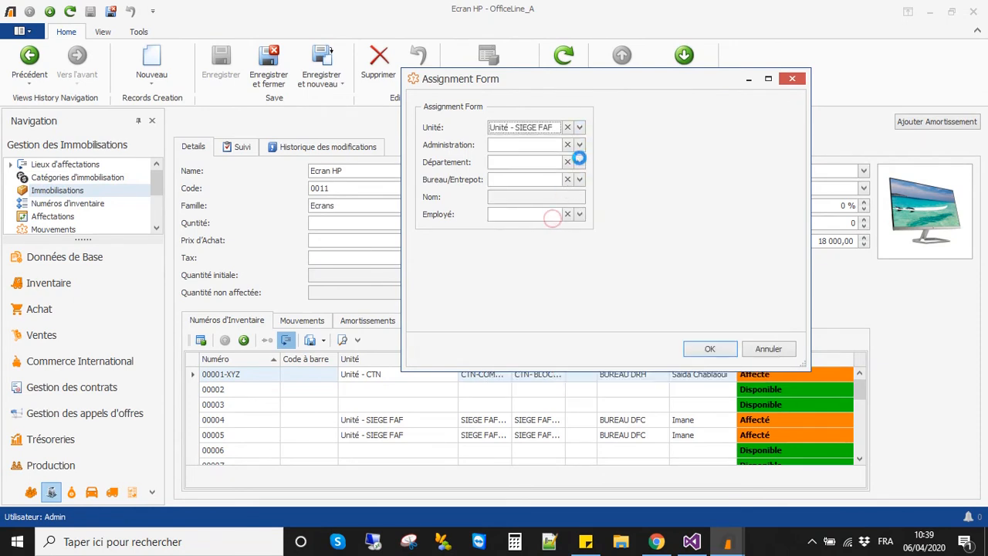
pyautogui.click(580, 145)
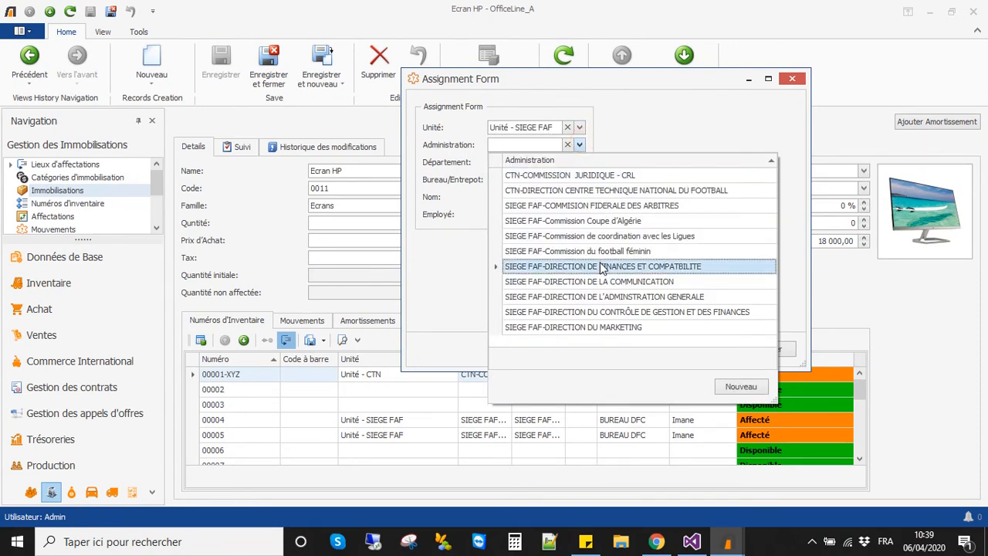
pyautogui.click(602, 266)
# Step: List the available departments and assign SIEGE FAF-DEPARTEMENT RESSOURCES HUMAINES in the assignment form
pyautogui.click(580, 162)
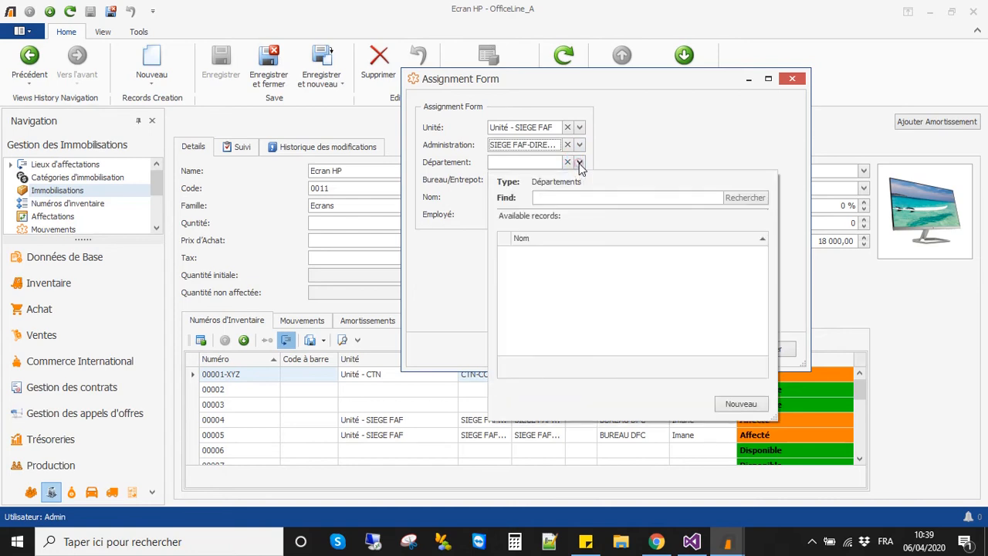
pyautogui.click(743, 197)
pyautogui.scroll(-6, 703, 305)
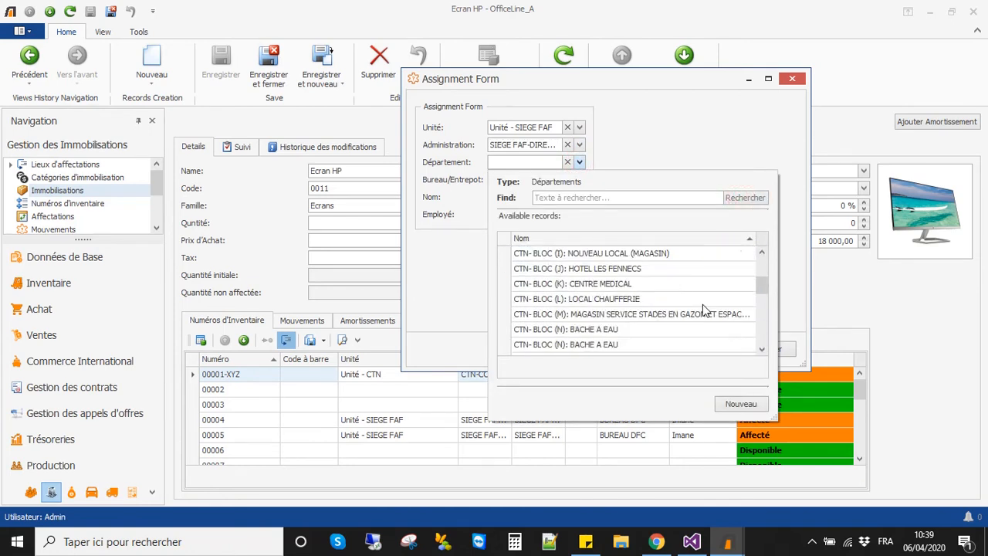
pyautogui.scroll(-2, 703, 308)
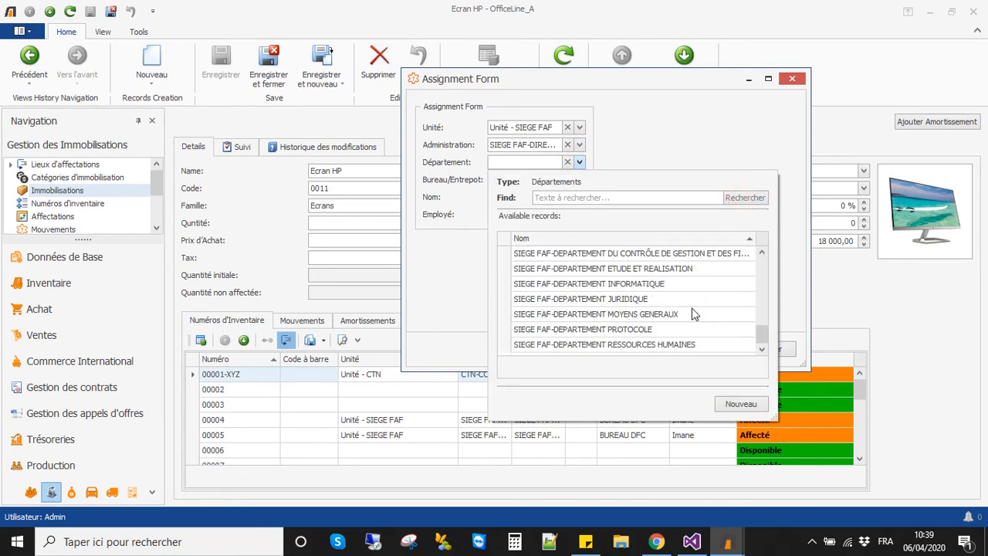
pyautogui.click(604, 344)
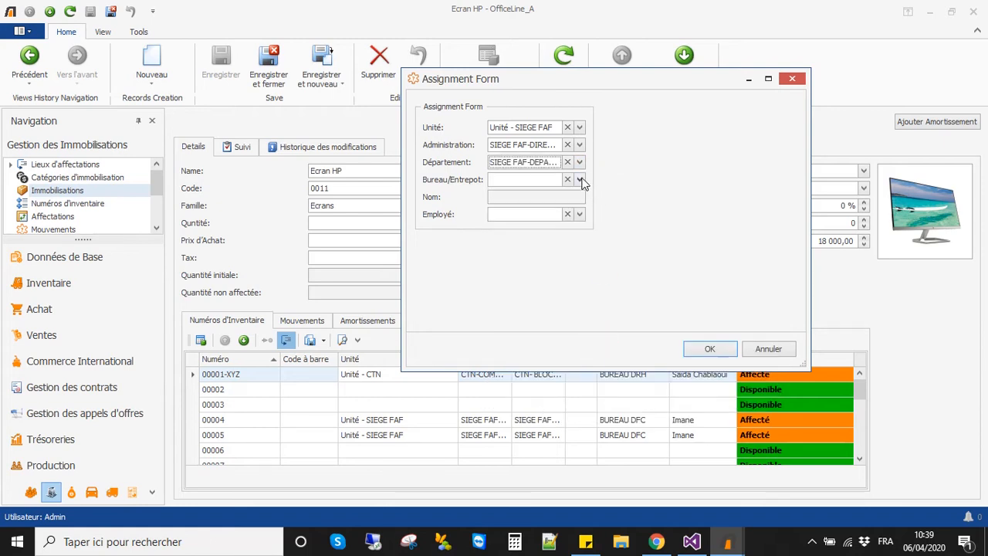
# Step: Search the offices and warehouses for dfc and assign BUREAU DFC as the reassignment's office
pyautogui.click(580, 179)
pyautogui.click(742, 215)
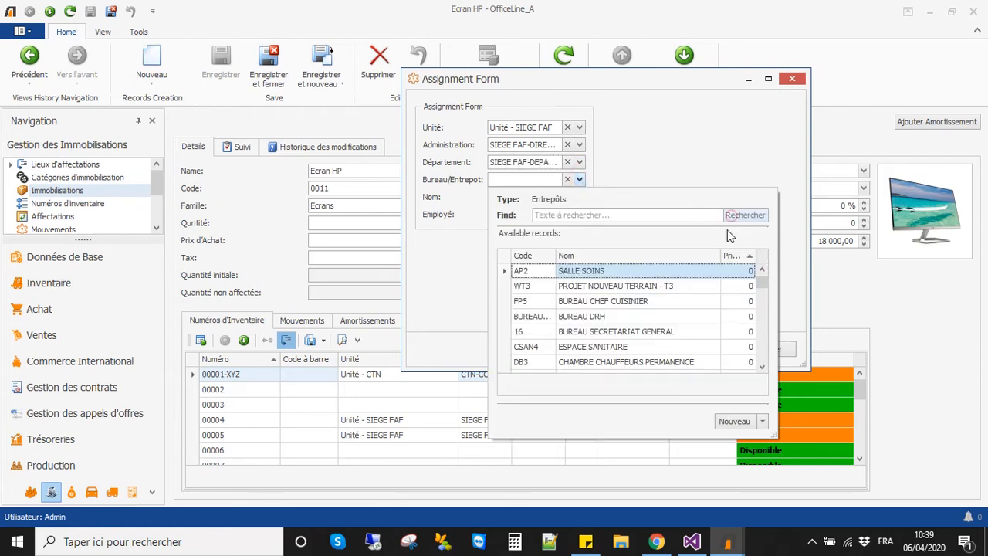
pyautogui.click(607, 213)
pyautogui.write('dfc')
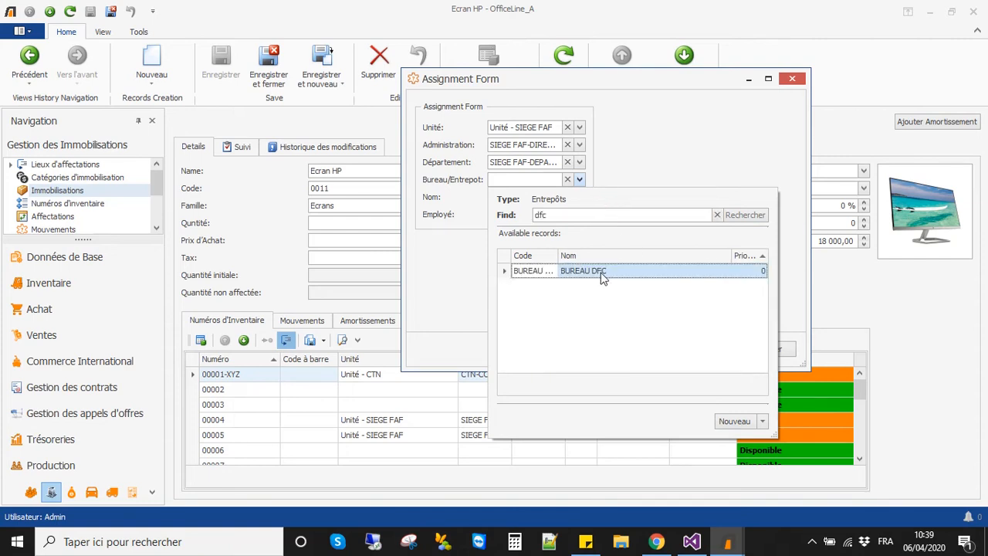
pyautogui.doubleClick(602, 272)
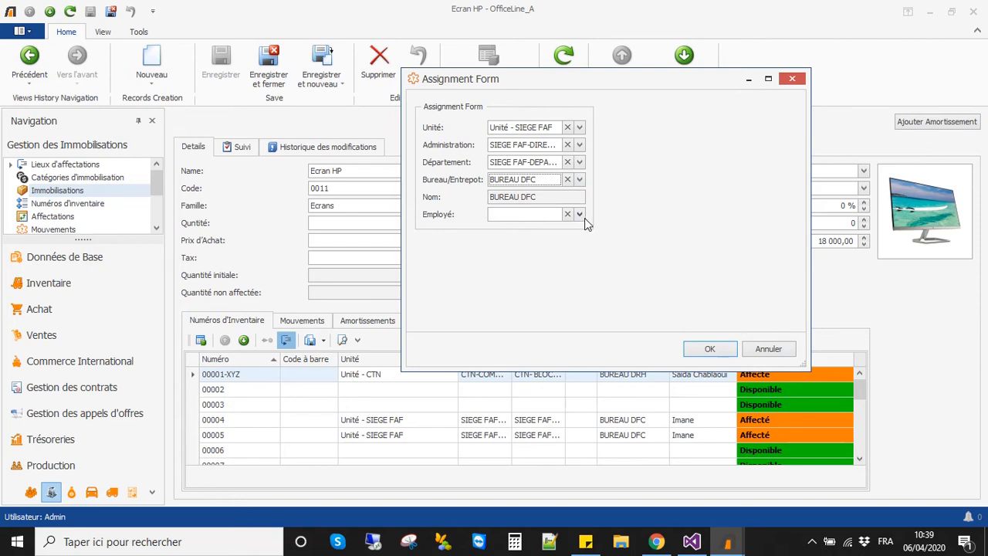
# Step: Choose the receiving employee for inventory number 00001-XYZ and validate the reassignment, acknowledging the allocation number message
pyautogui.click(584, 218)
pyautogui.click(568, 259)
pyautogui.click(705, 351)
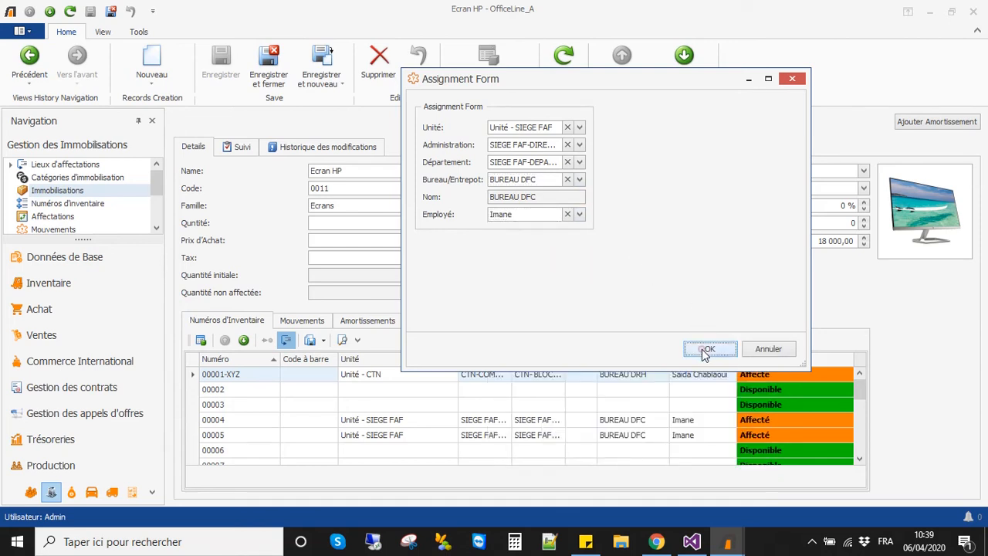
pyautogui.click(705, 351)
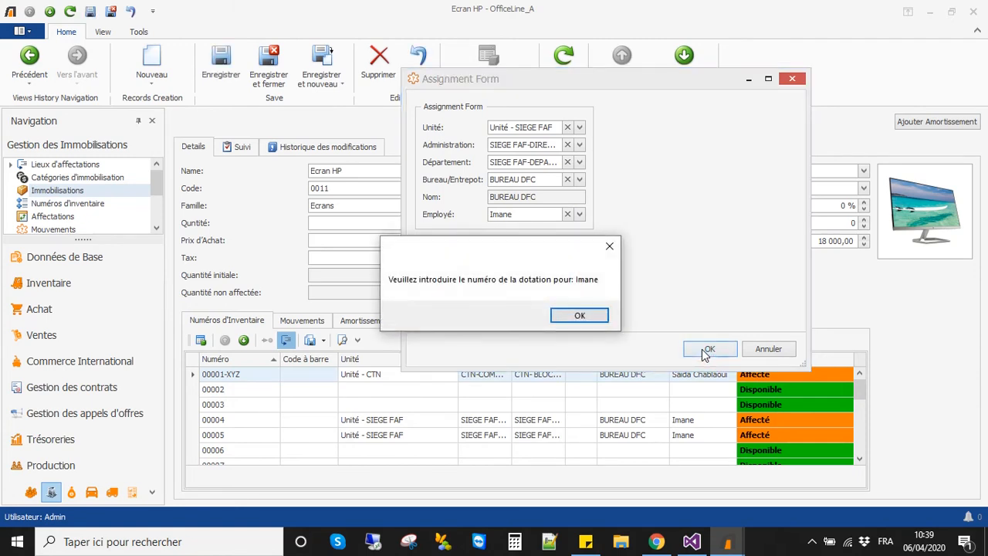
pyautogui.click(583, 318)
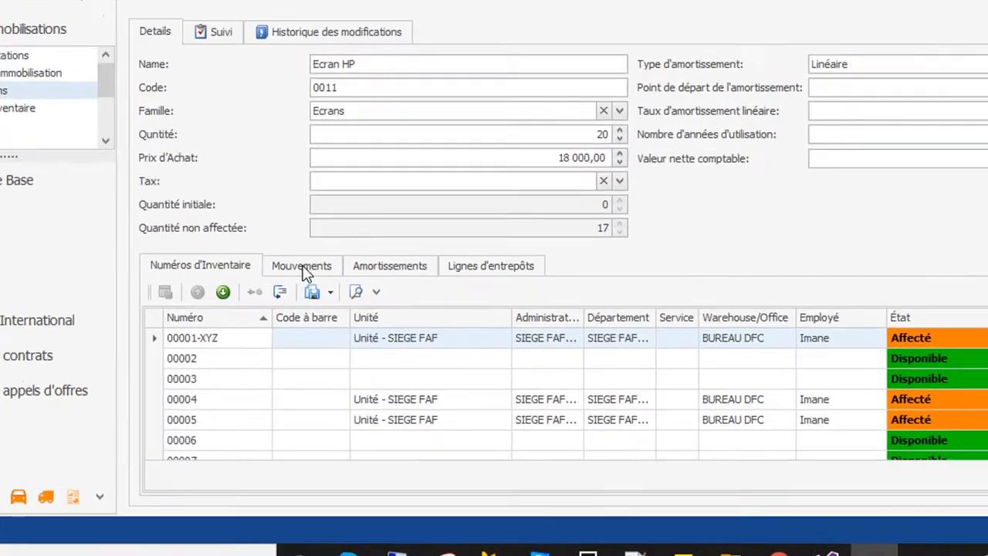
# Step: Examine the Ecran HP asset's movements, including the internal exit and entry from the reassignment
pyautogui.click(301, 379)
pyautogui.scroll(-1, 284, 386)
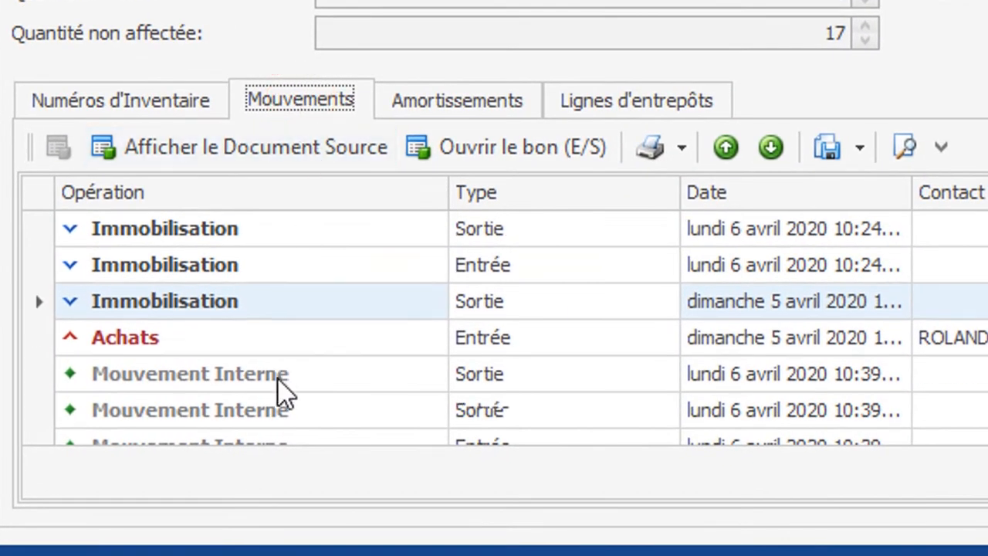
pyautogui.click(264, 378)
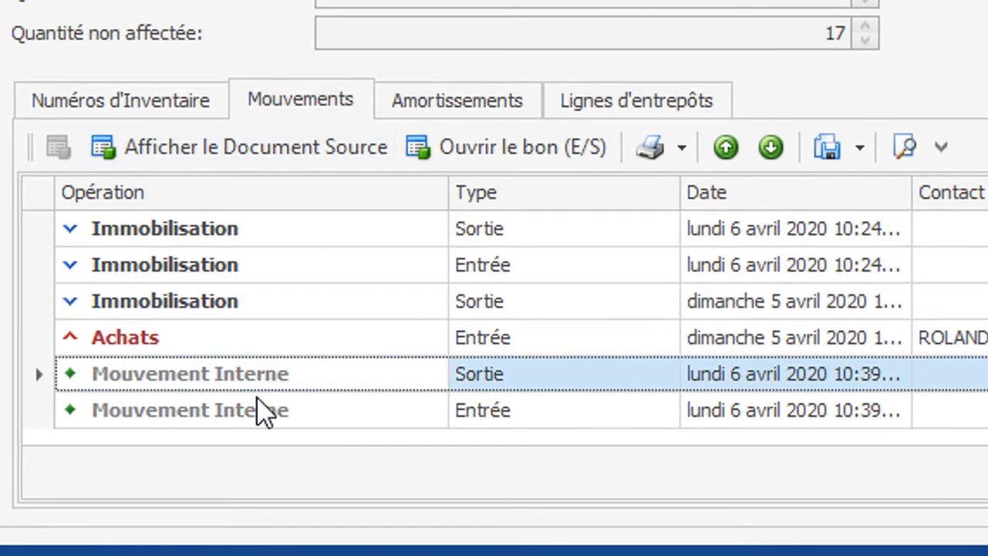
pyautogui.click(256, 412)
pyautogui.click(255, 412)
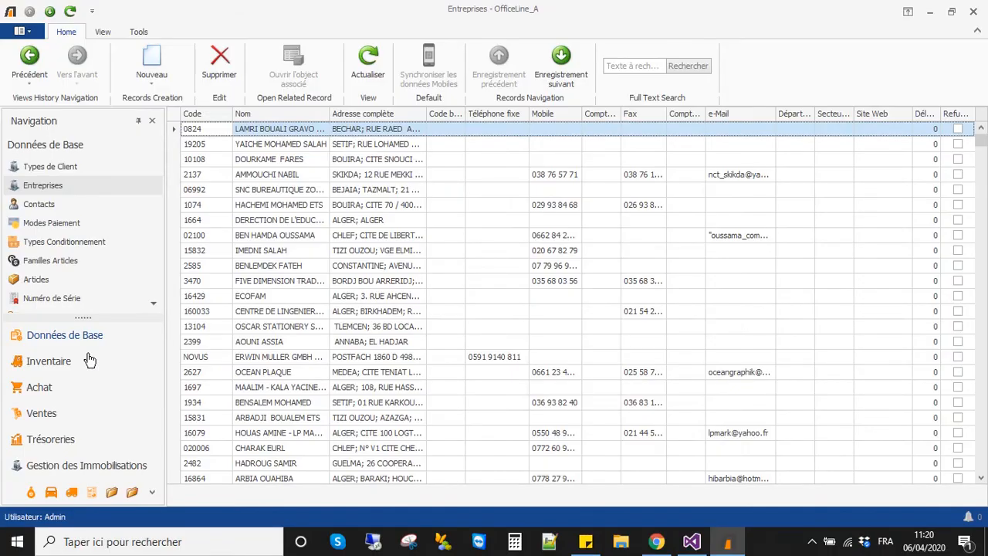
# Step: Create a new Réformer Immobilisation record in Gestion des Immobilisations with repair report (PV) number 02/2020
pyautogui.click(39, 466)
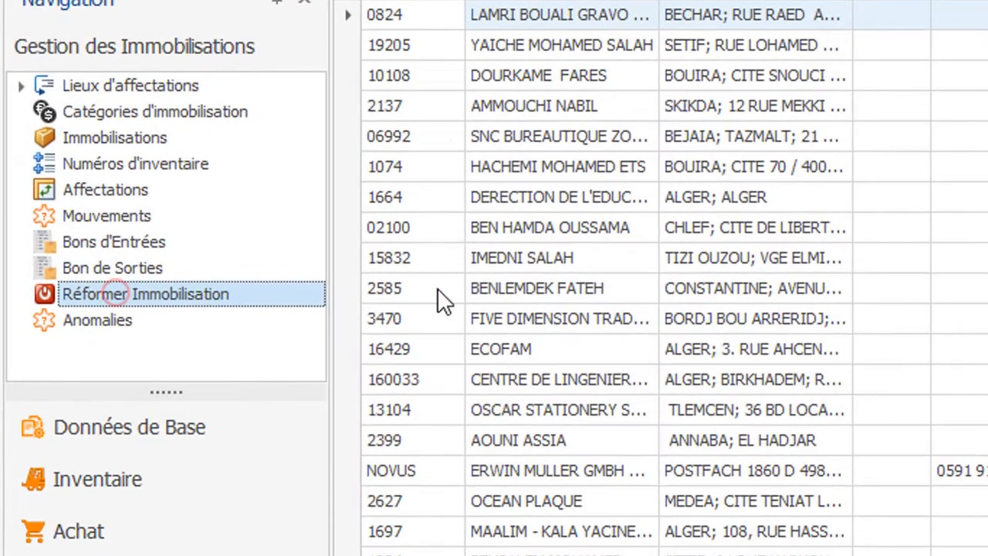
pyautogui.click(56, 268)
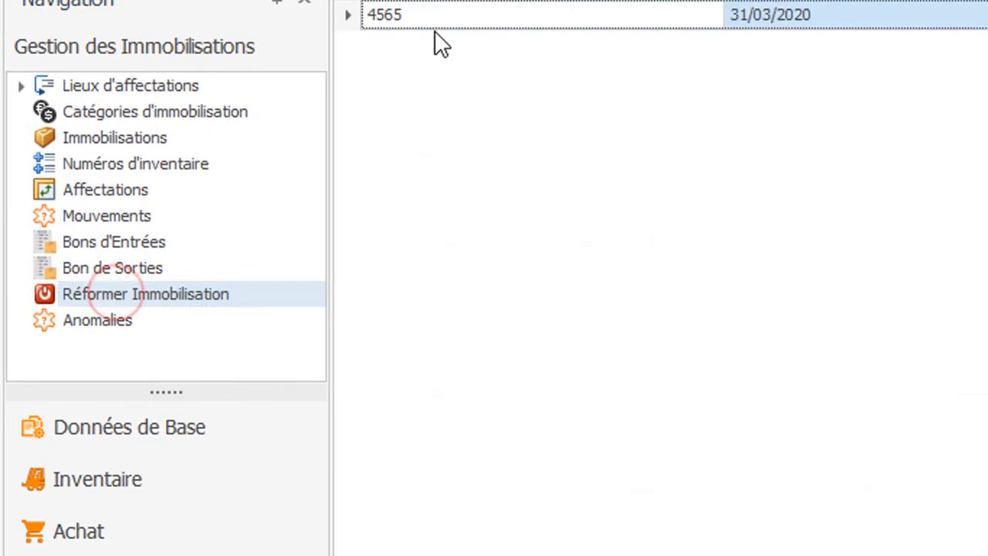
pyautogui.click(152, 58)
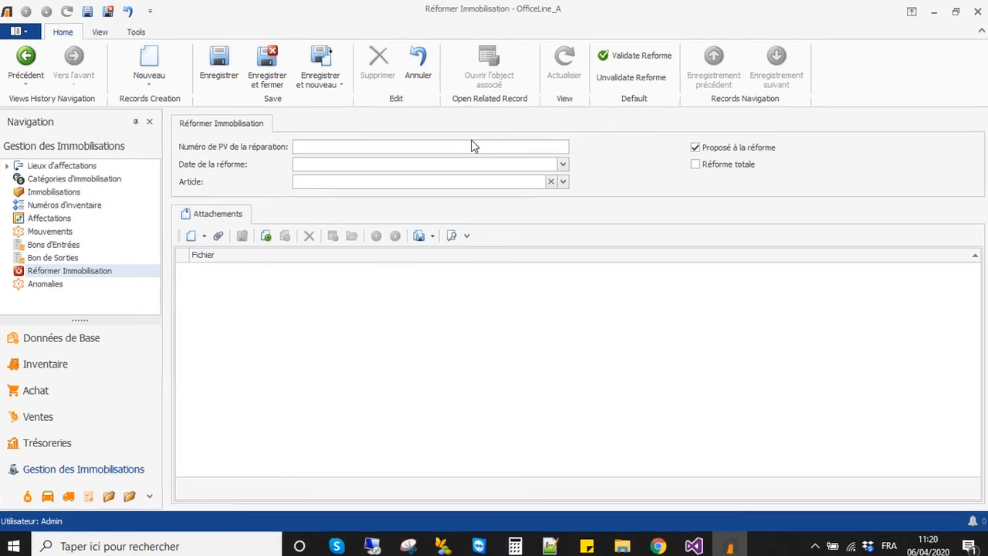
pyautogui.write('02/2020')
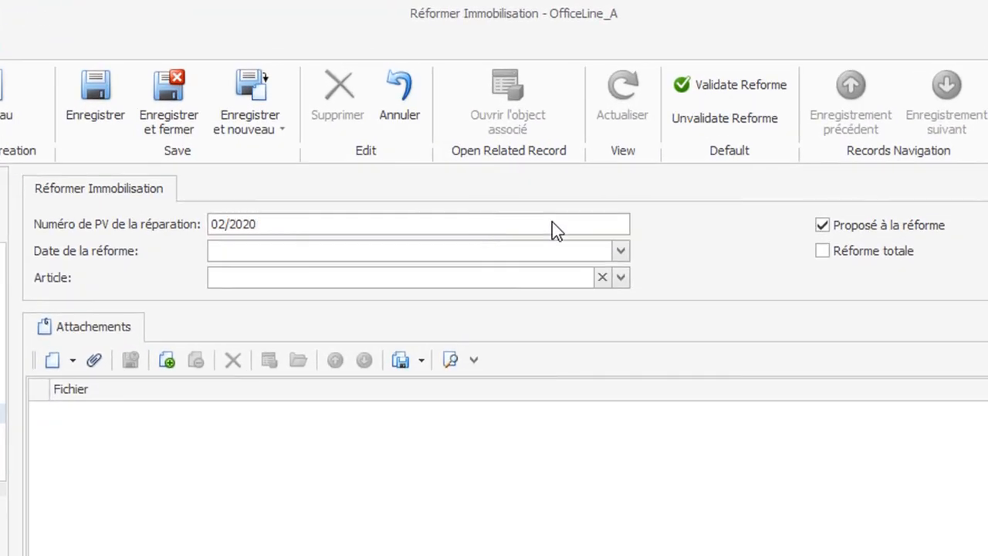
# Step: Set the reform date to 06/04/2020 and the article to Ecran HP (0011)
pyautogui.click(622, 252)
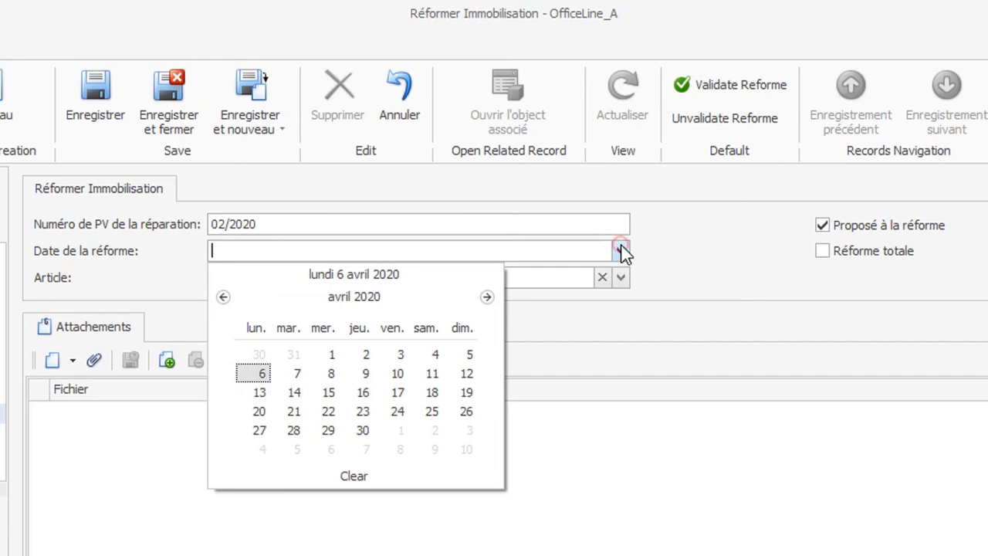
pyautogui.click(254, 374)
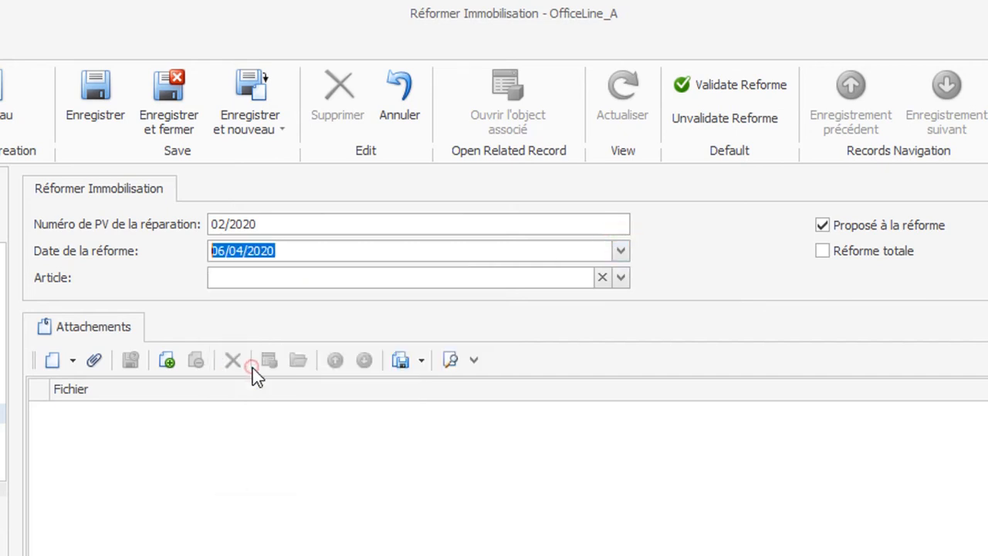
pyautogui.click(622, 278)
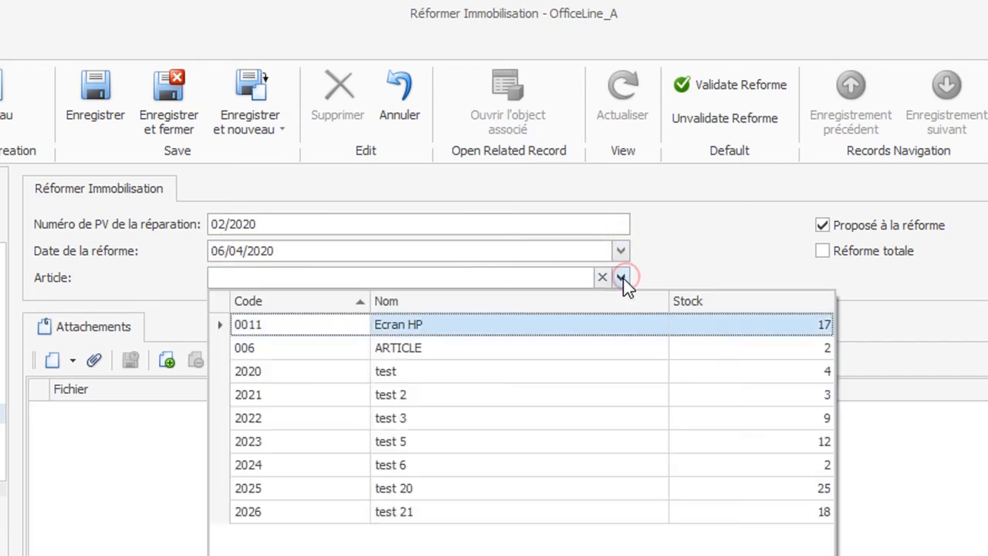
pyautogui.click(475, 328)
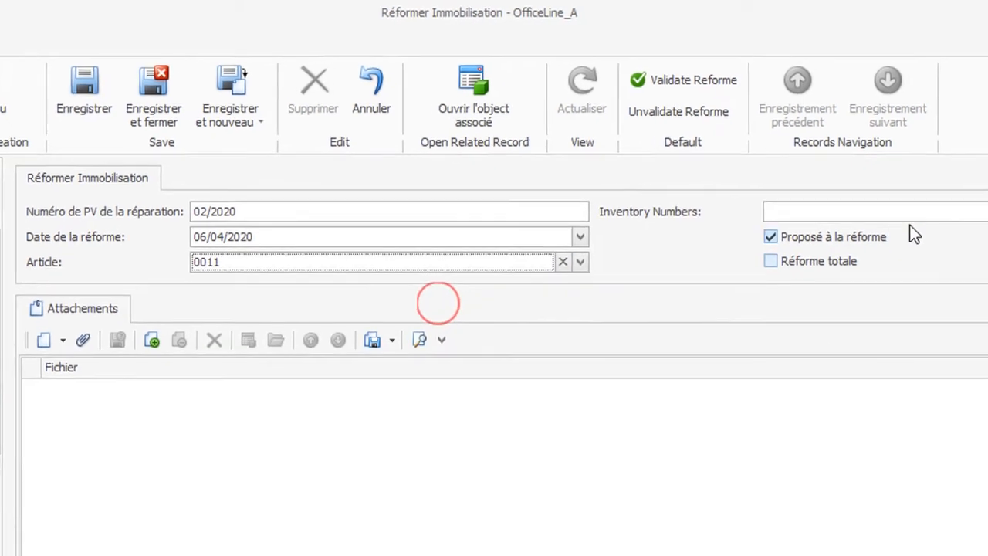
# Step: Select inventory number 00001-XYZ for the reform and save the record
pyautogui.click(973, 179)
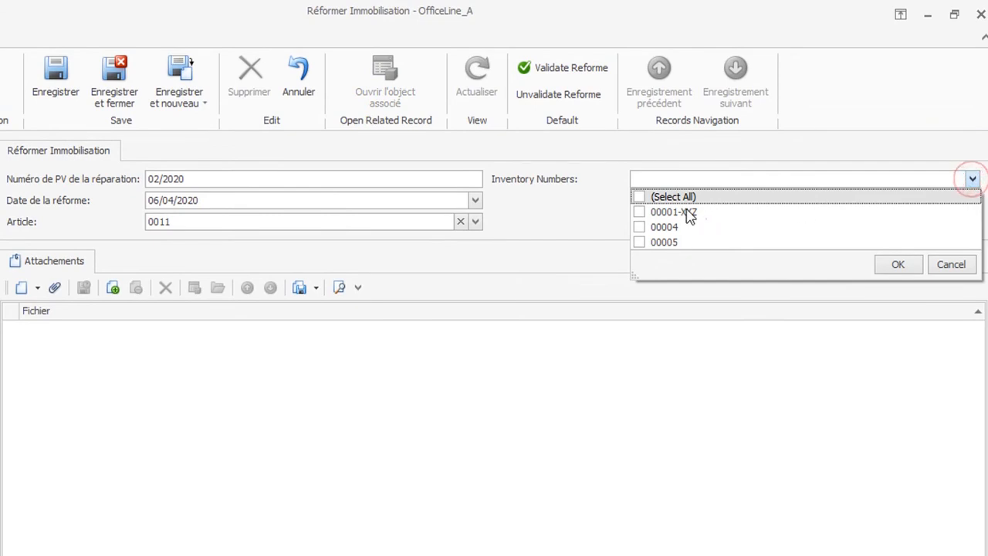
pyautogui.click(639, 211)
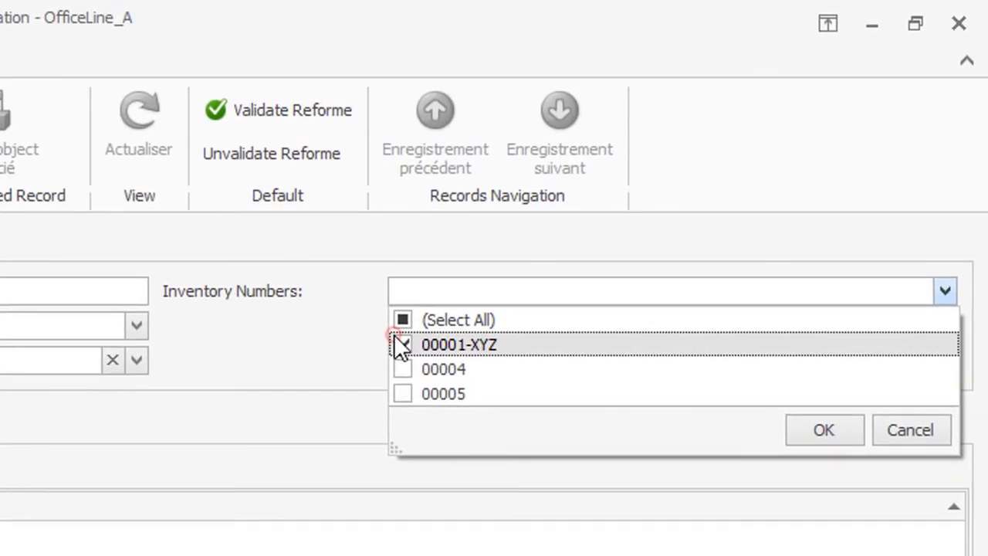
pyautogui.click(825, 435)
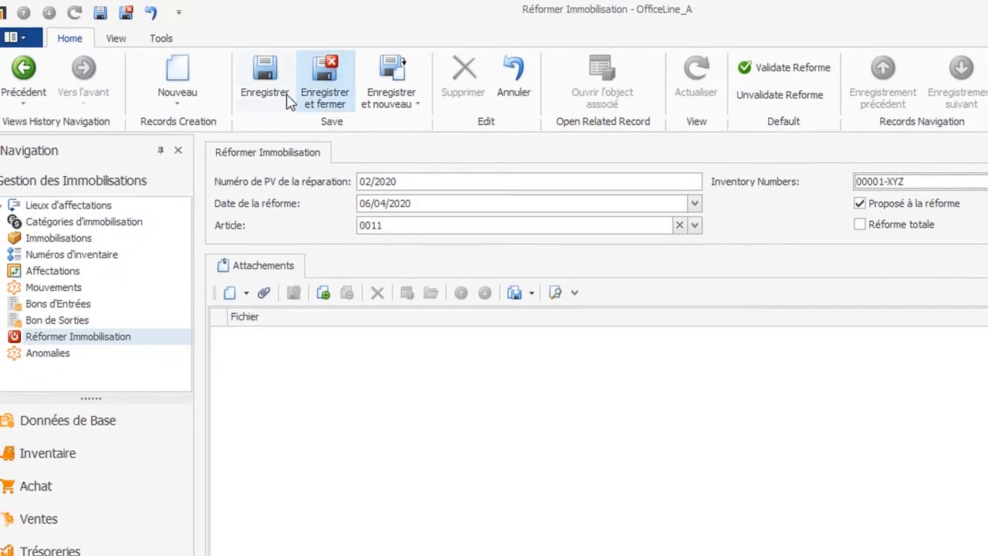
pyautogui.click(266, 81)
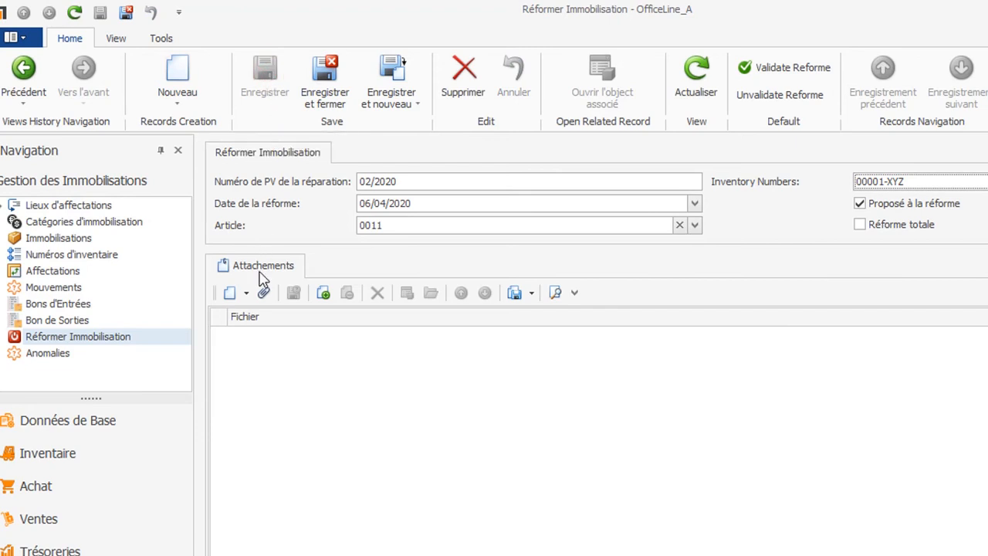
pyautogui.click(263, 296)
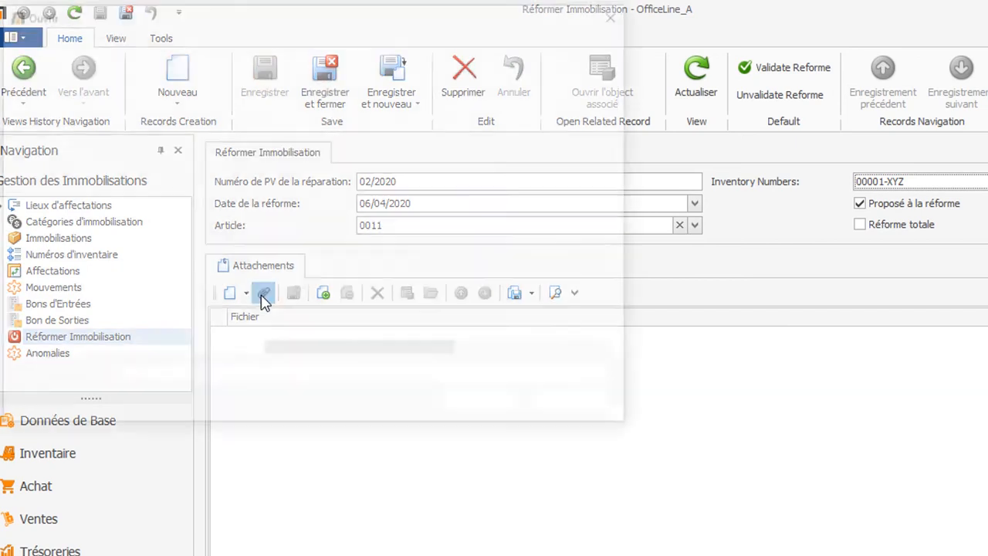
pyautogui.scroll(-3, 335, 286)
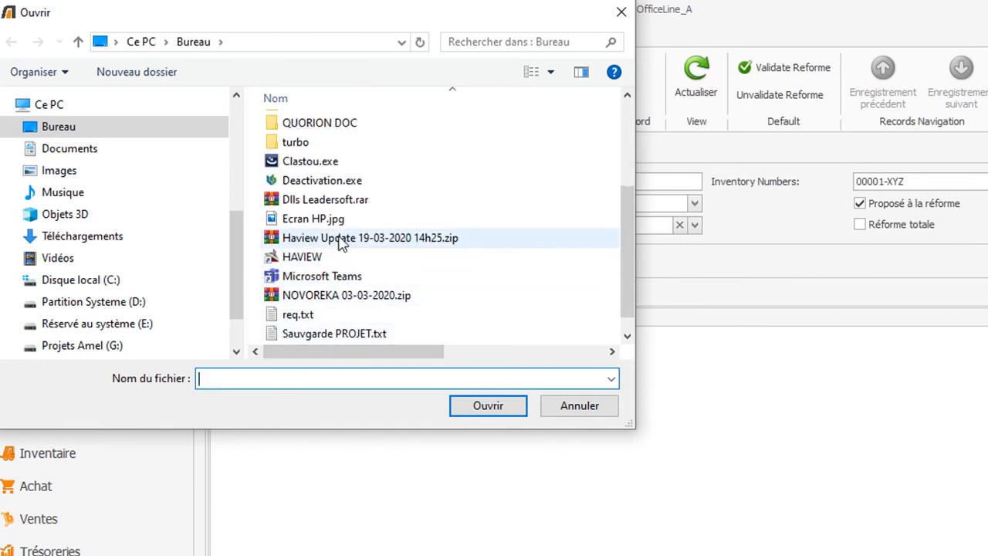
pyautogui.click(342, 241)
pyautogui.click(488, 406)
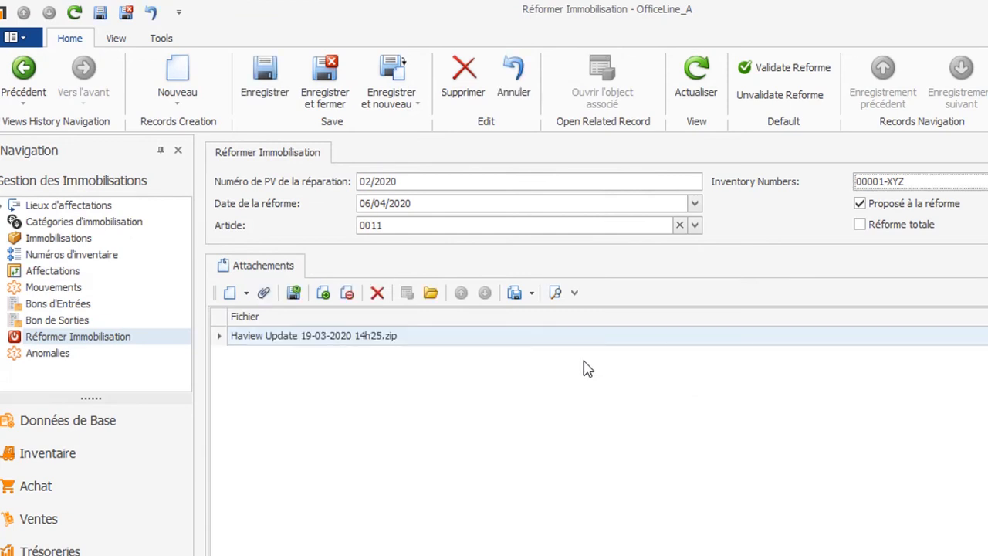
pyautogui.click(267, 91)
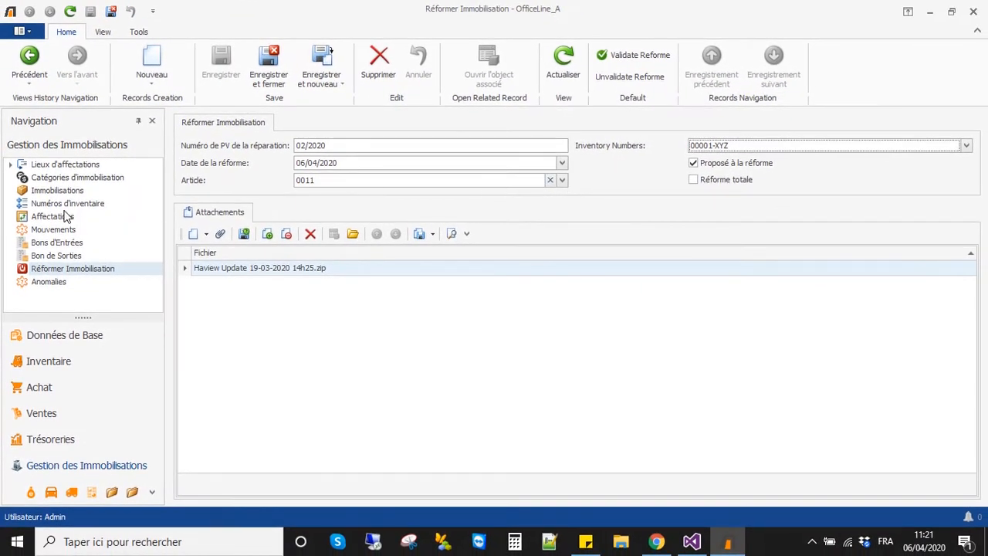
# Step: Check the Ecran HP asset under Immobilisations and reopen the reform record 02/2020
pyautogui.click(58, 193)
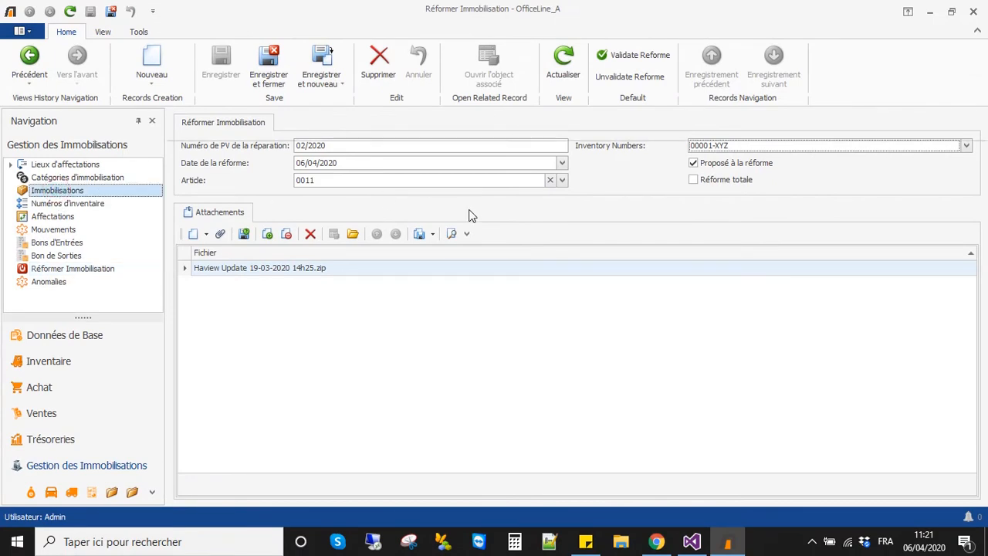
pyautogui.doubleClick(310, 165)
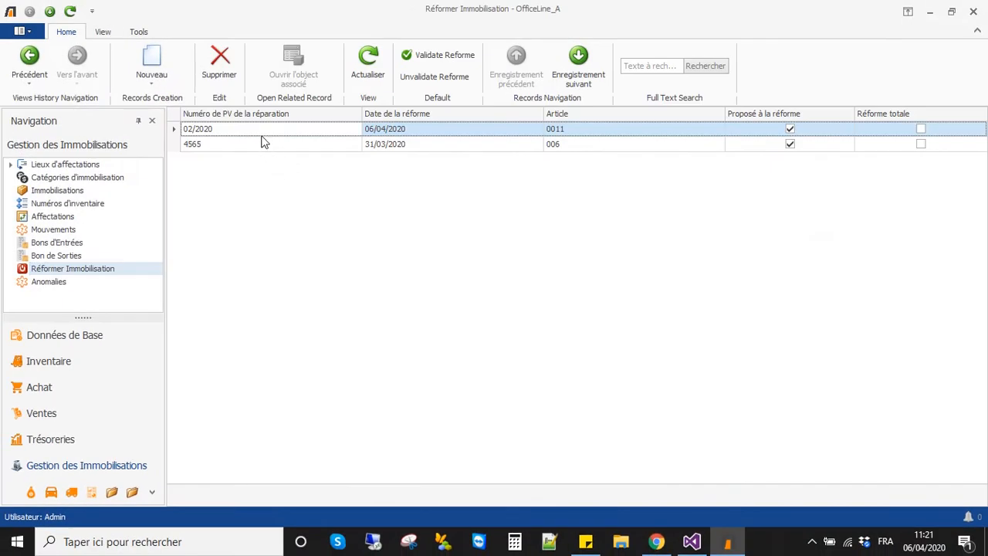
pyautogui.doubleClick(260, 131)
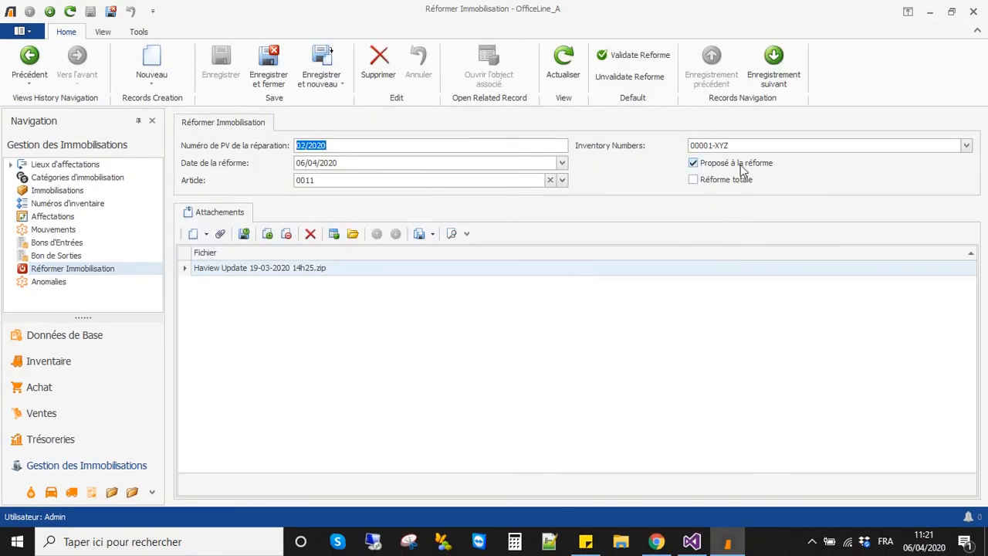
# Step: Validate reform record 02/2020 and check the state of inventory number 00001-XYZ in the Ecran HP asset
pyautogui.click(624, 61)
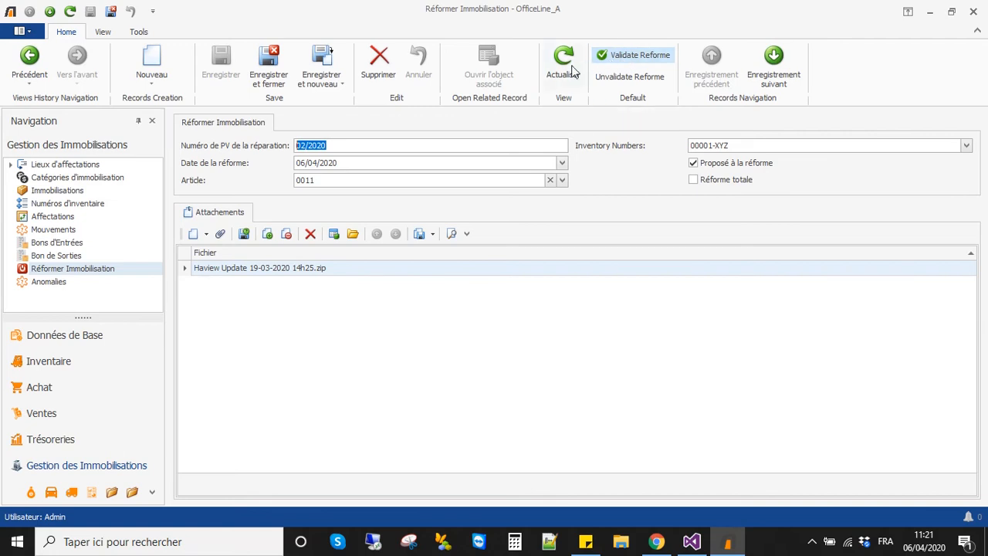
pyautogui.click(44, 193)
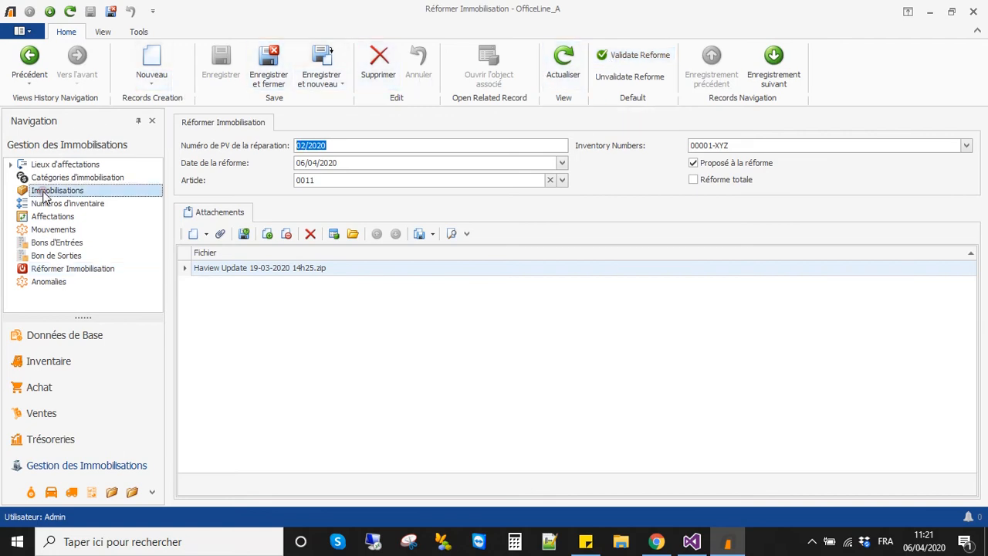
pyautogui.click(379, 164)
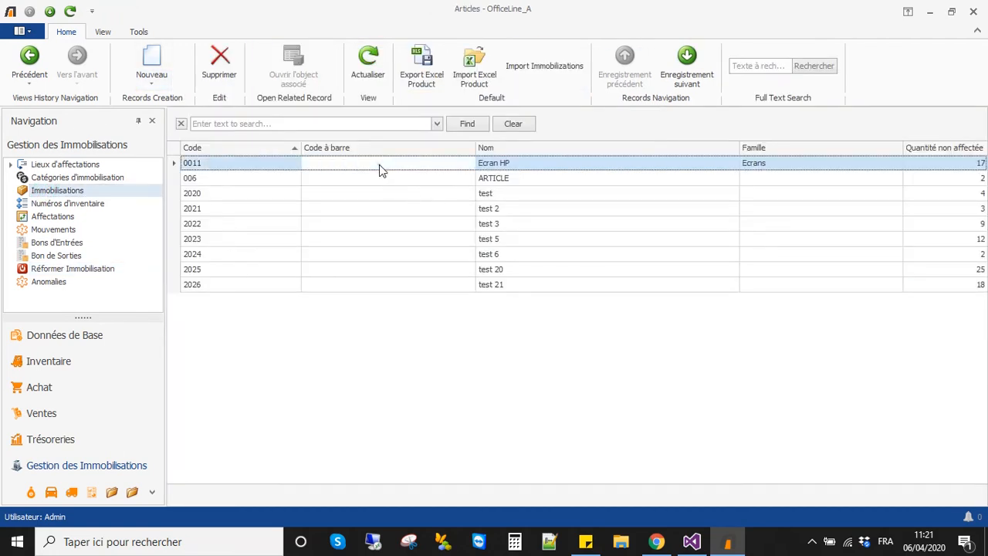
pyautogui.doubleClick(379, 171)
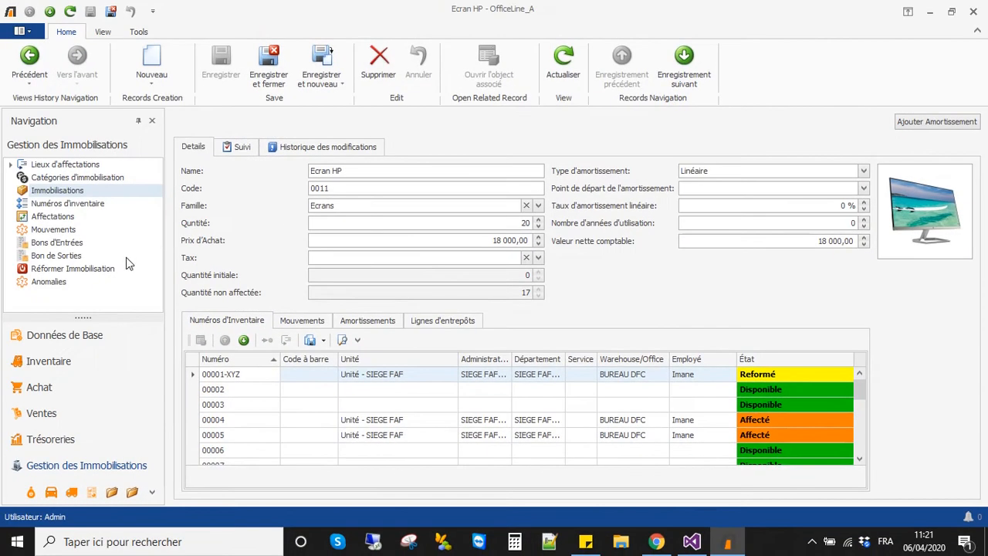
# Step: Reopen reform record 02/2020 to view its unvalidation option, and return to the Ecran HP asset
pyautogui.click(104, 270)
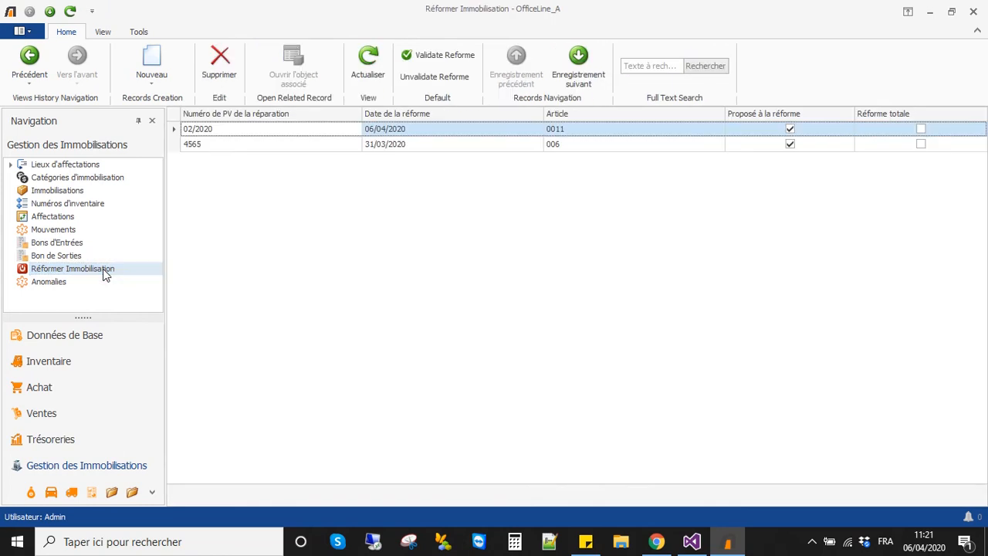
pyautogui.doubleClick(400, 131)
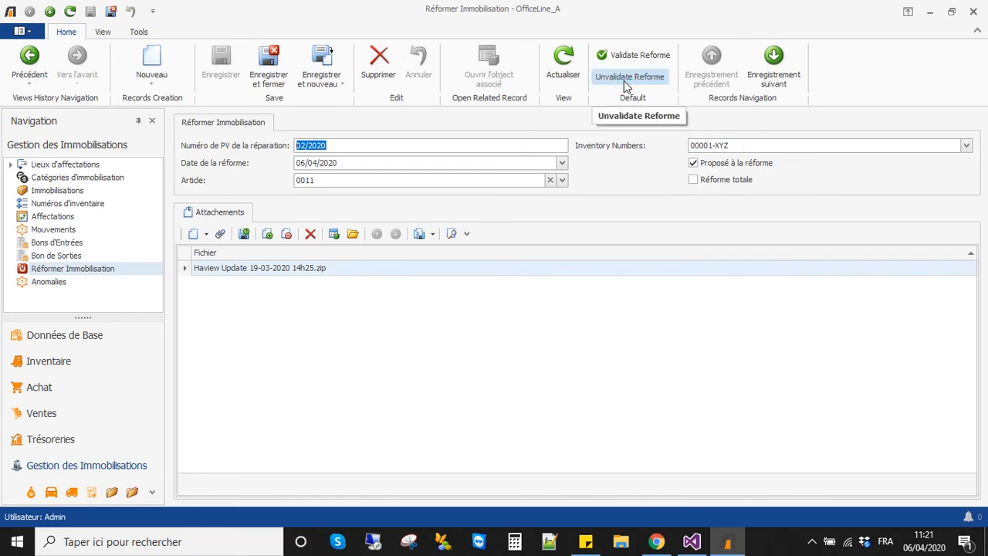
pyautogui.click(61, 192)
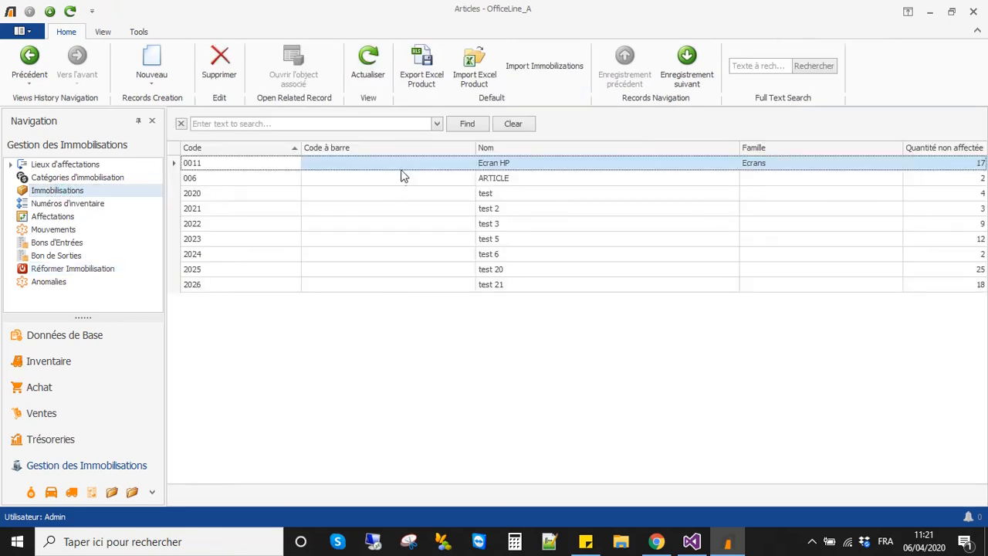
pyautogui.doubleClick(405, 162)
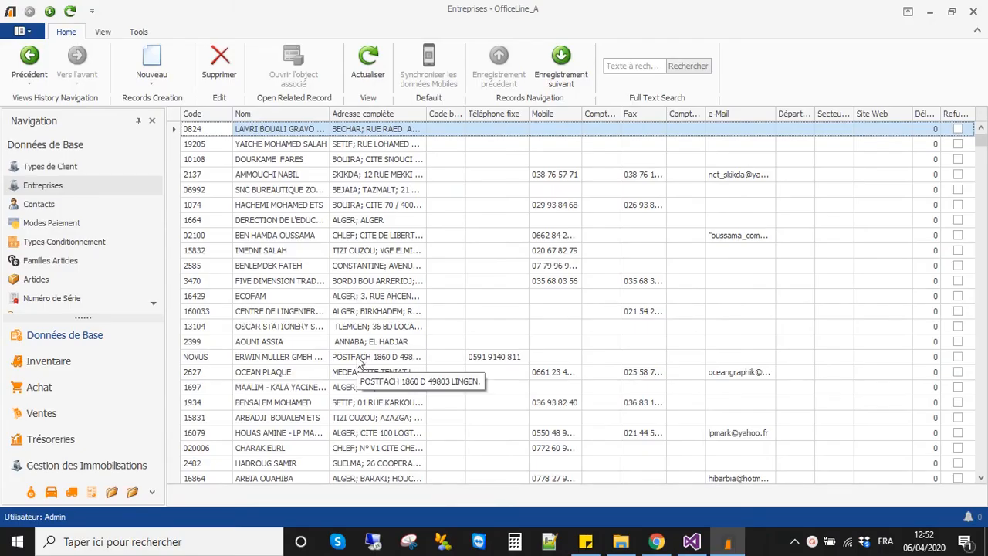
# Step: Open the Anomalies list in Gestion des Immobilisations and synchronize the inventory data from the mobile device
pyautogui.click(115, 465)
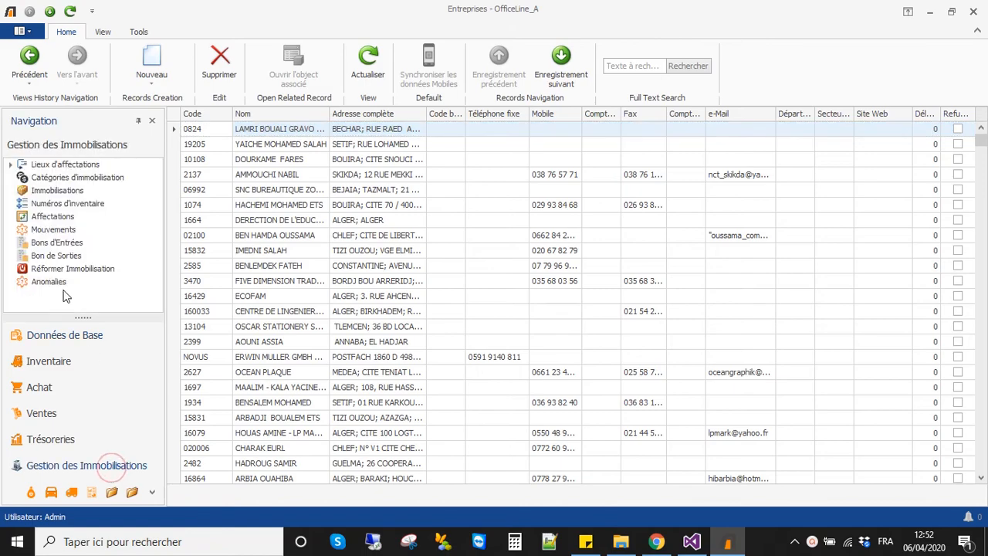
pyautogui.click(52, 283)
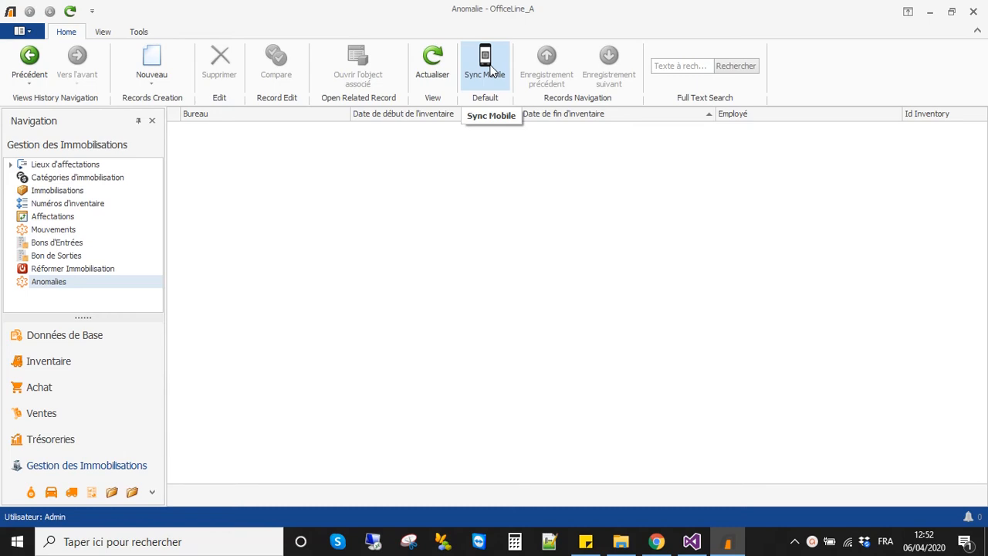
pyautogui.click(491, 70)
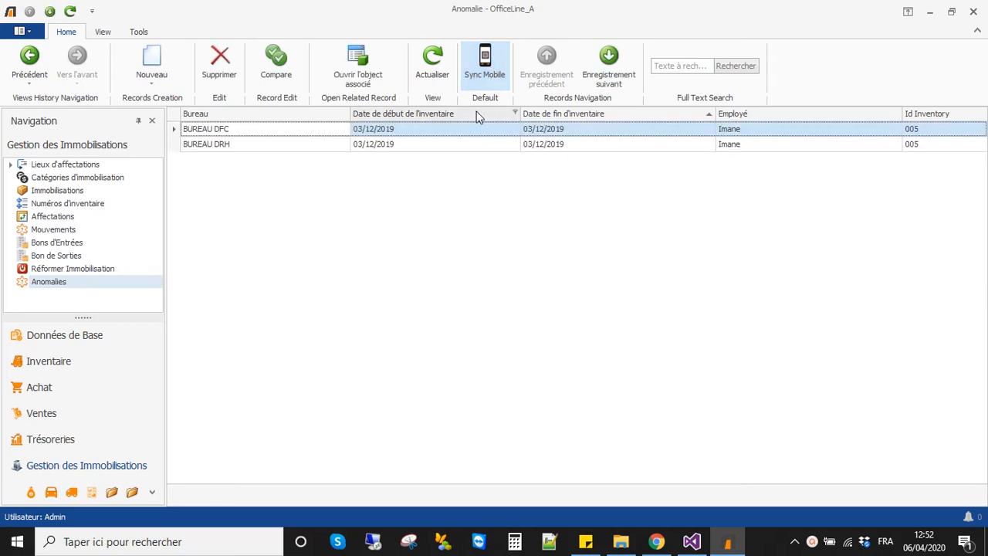
pyautogui.press('Left')
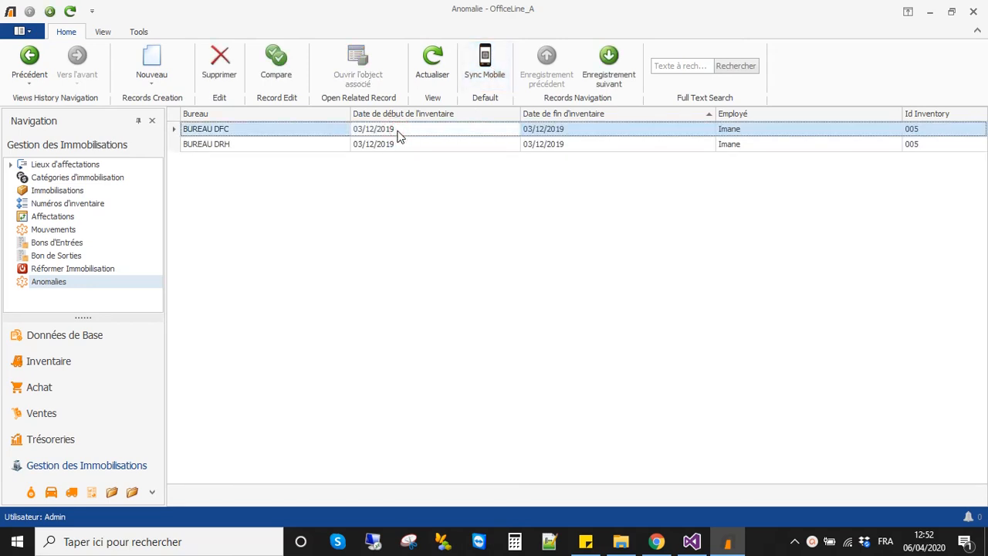
# Step: In the BUREAU DFC anomaly, accept the movements of test 3 (00004) and test (0001TC-00002), checking the BUREAU DRH record after each
pyautogui.doubleClick(399, 135)
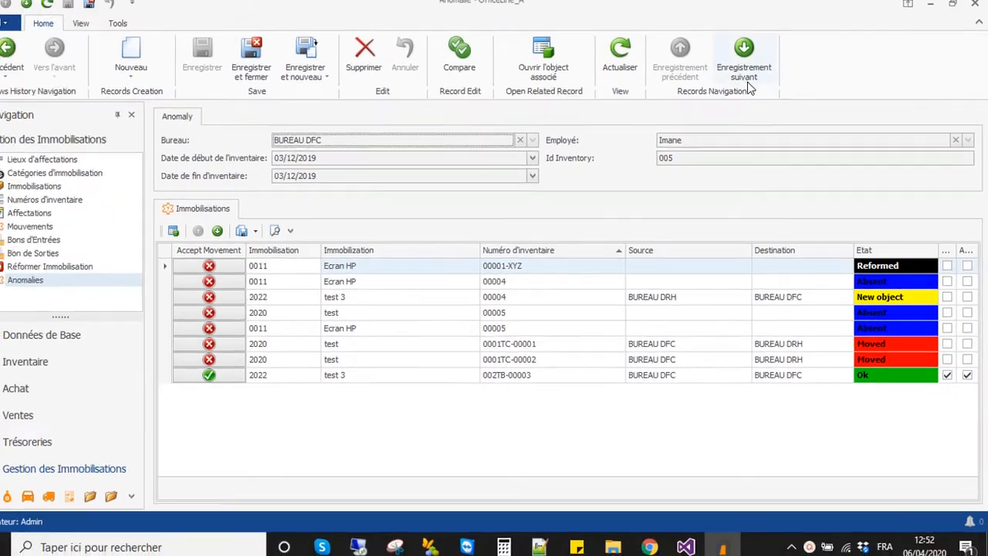
pyautogui.click(866, 302)
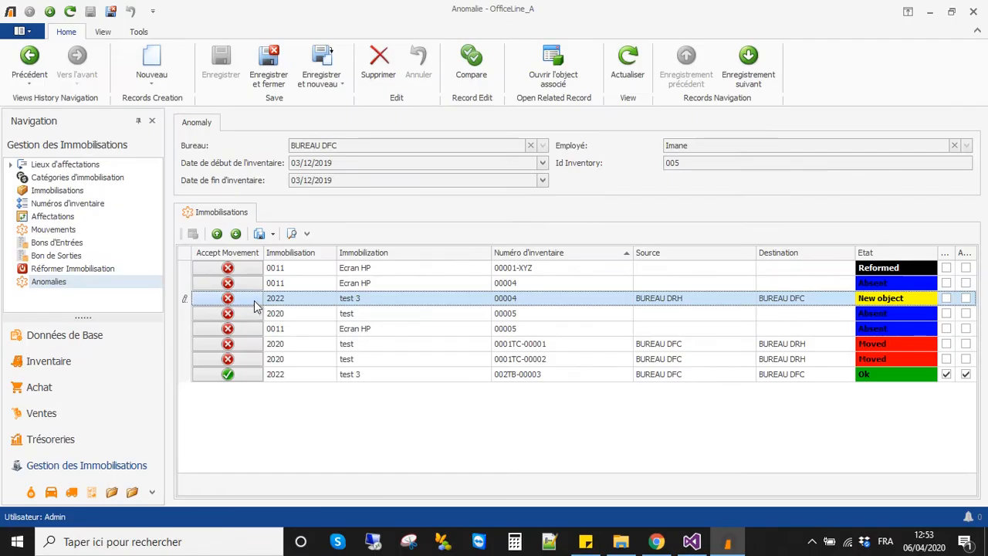
pyautogui.click(254, 303)
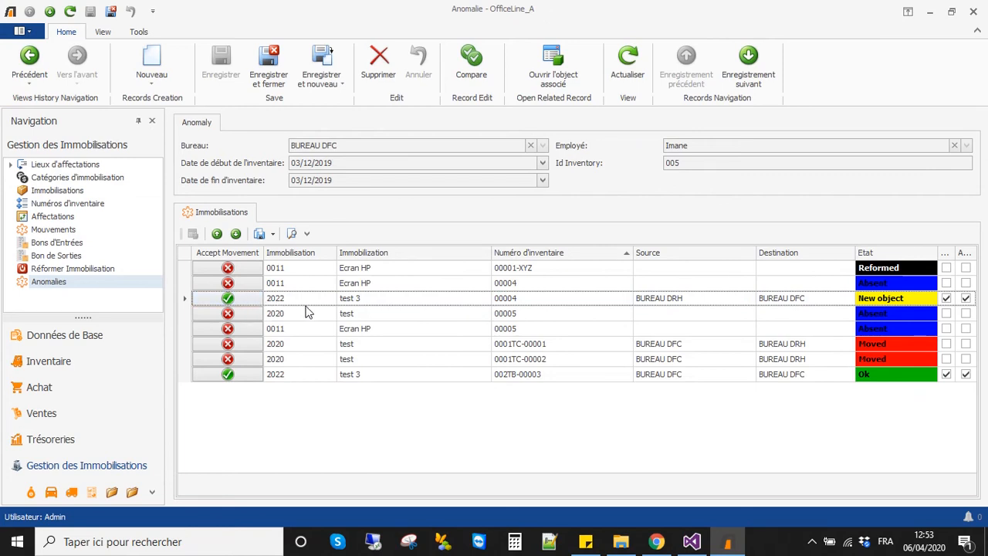
pyautogui.click(748, 68)
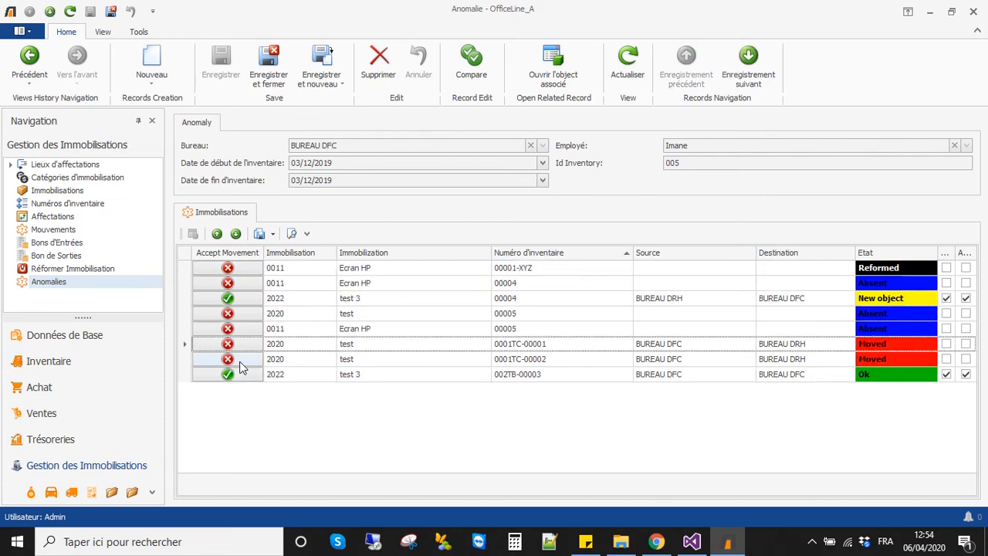
pyautogui.click(240, 364)
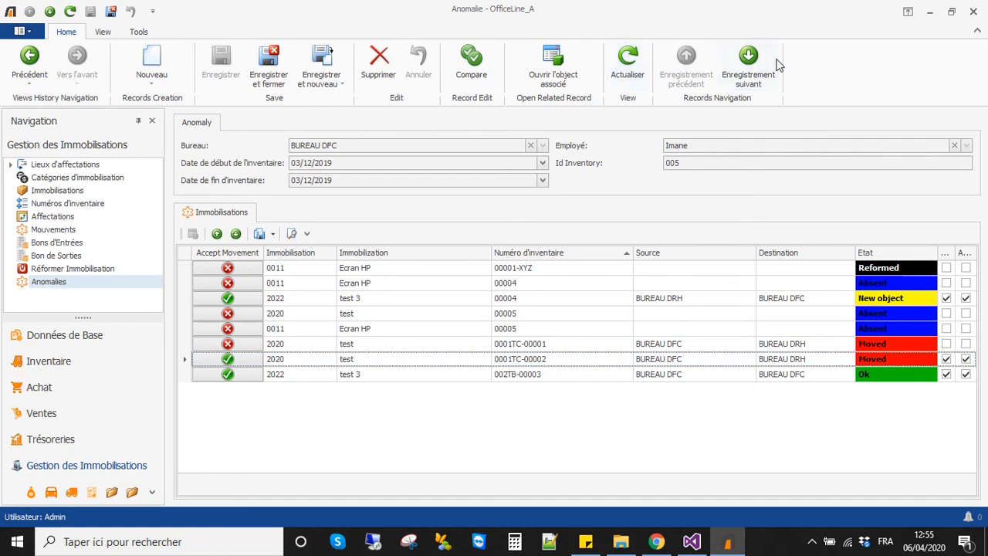
pyautogui.click(753, 73)
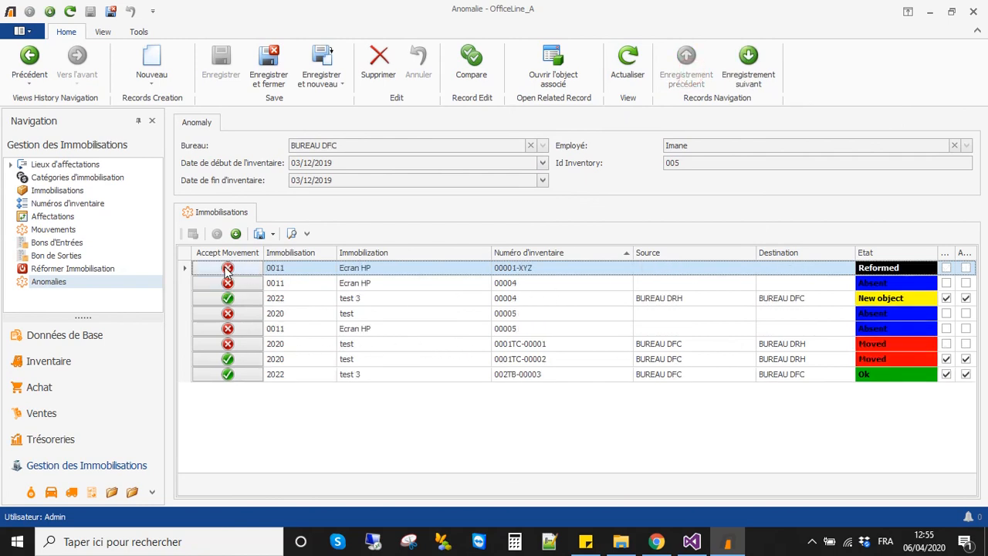
# Step: Accept the remaining BUREAU DFC anomalies: Ecran HP 00001-XYZ, 00004 and 00005, and test 00005 and 0001TC-00001
pyautogui.click(228, 268)
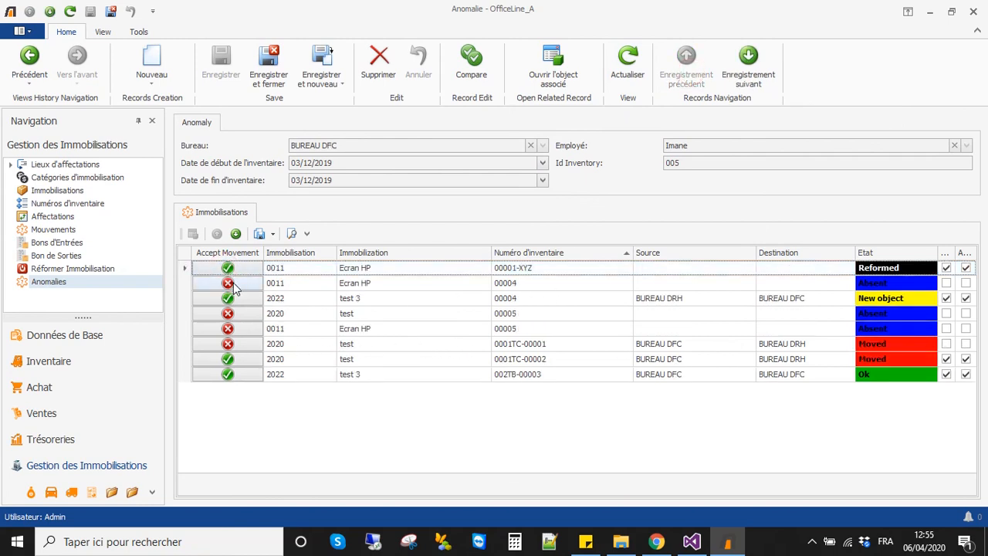
pyautogui.click(234, 286)
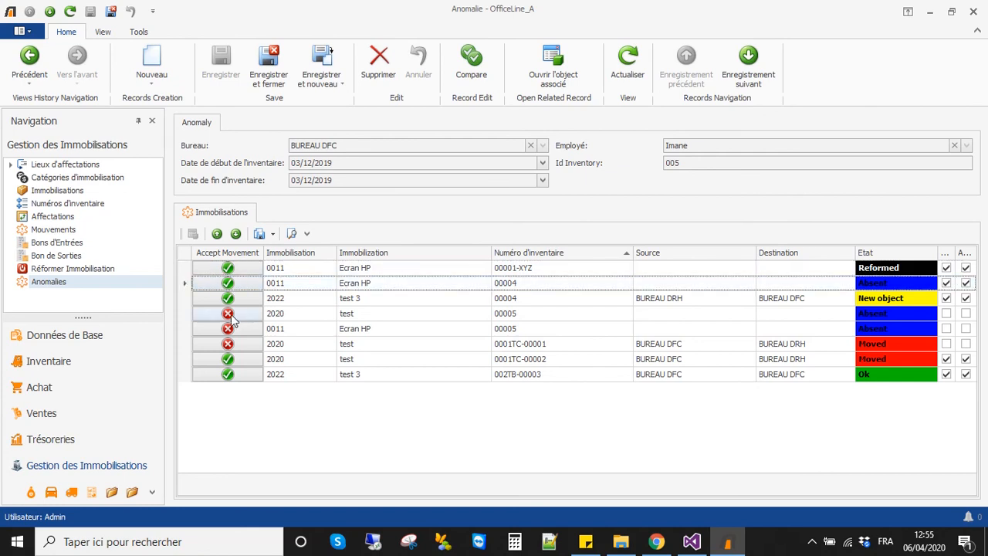
pyautogui.click(231, 317)
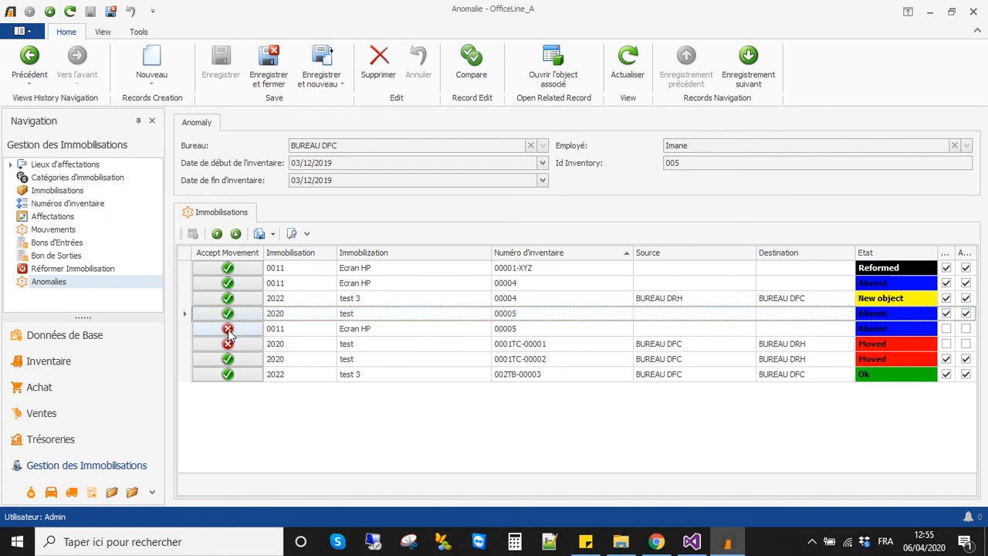
pyautogui.click(228, 330)
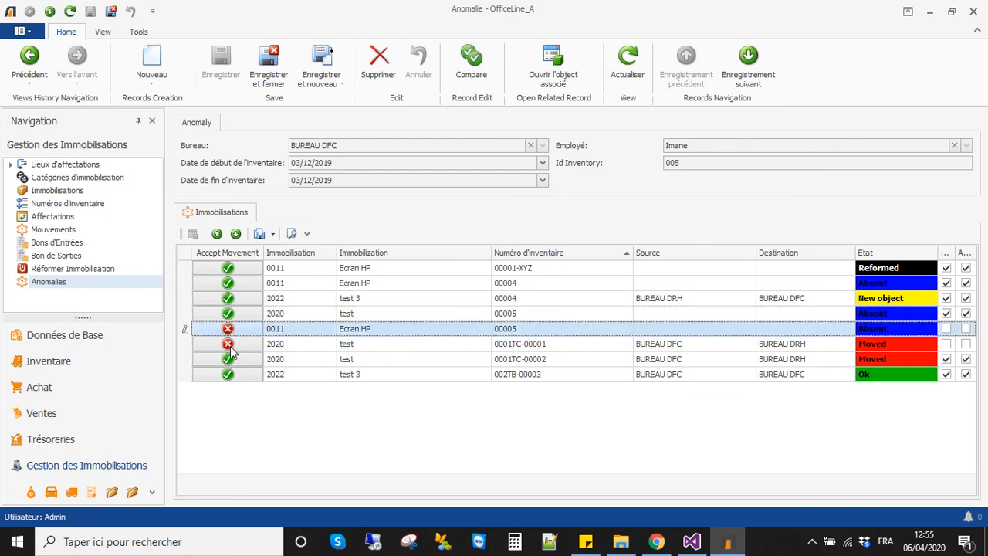
pyautogui.click(229, 346)
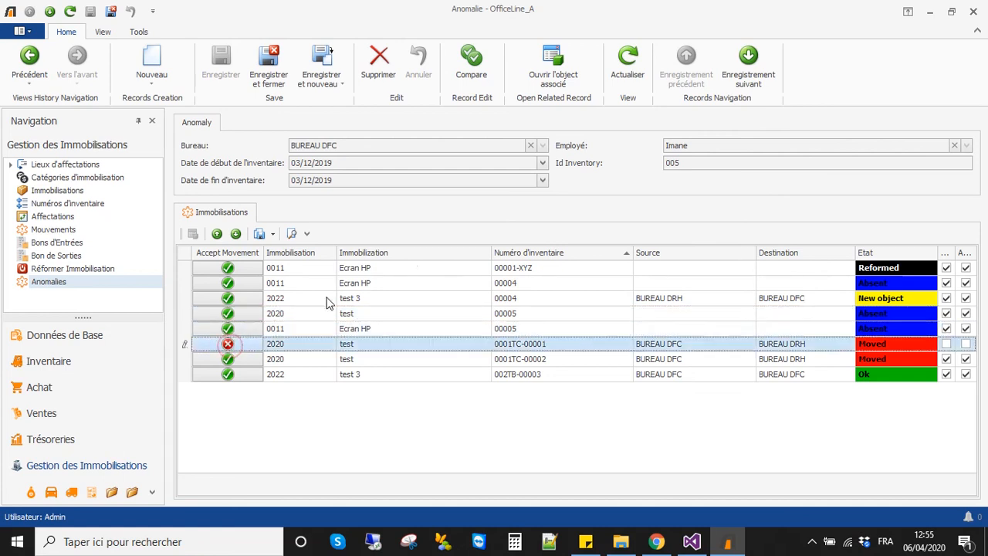
# Step: Accept the absent test items 00006, 00008 and 00010 in the BUREAU DRH anomaly, and save and close the record
pyautogui.click(751, 71)
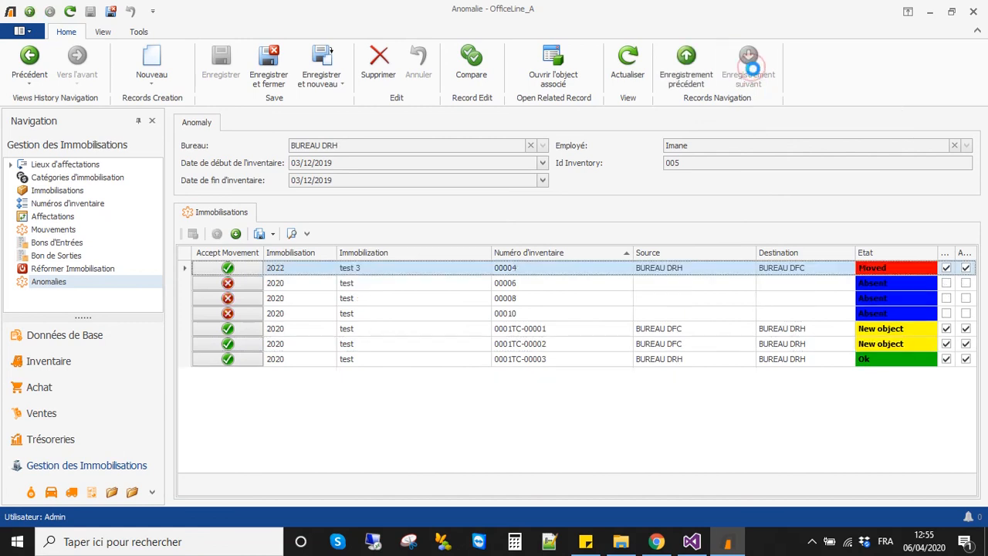
pyautogui.click(224, 285)
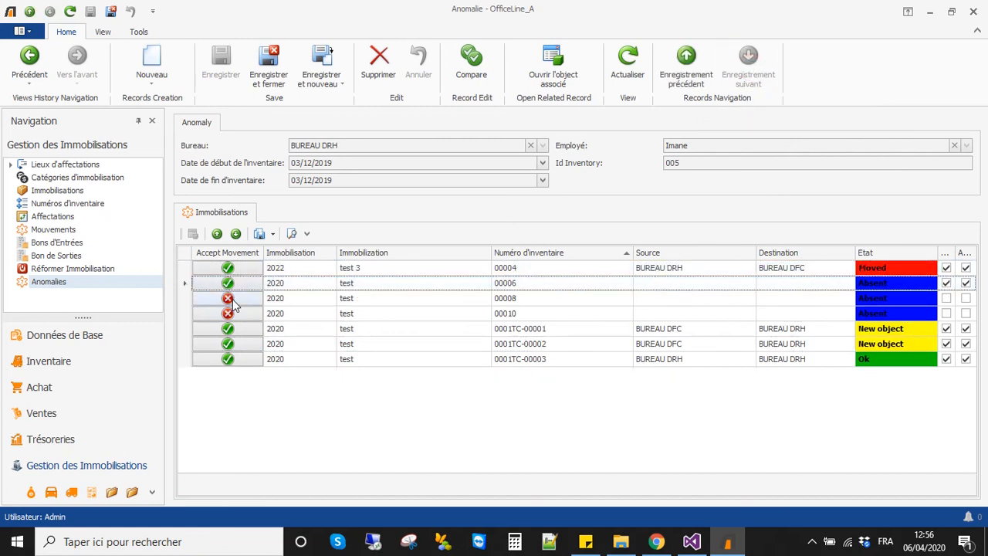
pyautogui.click(233, 301)
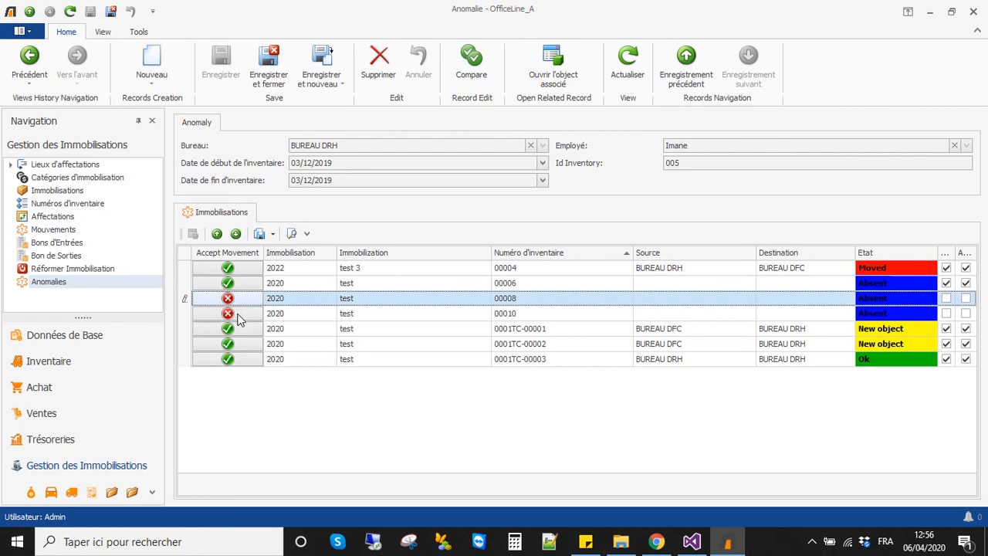
pyautogui.click(239, 320)
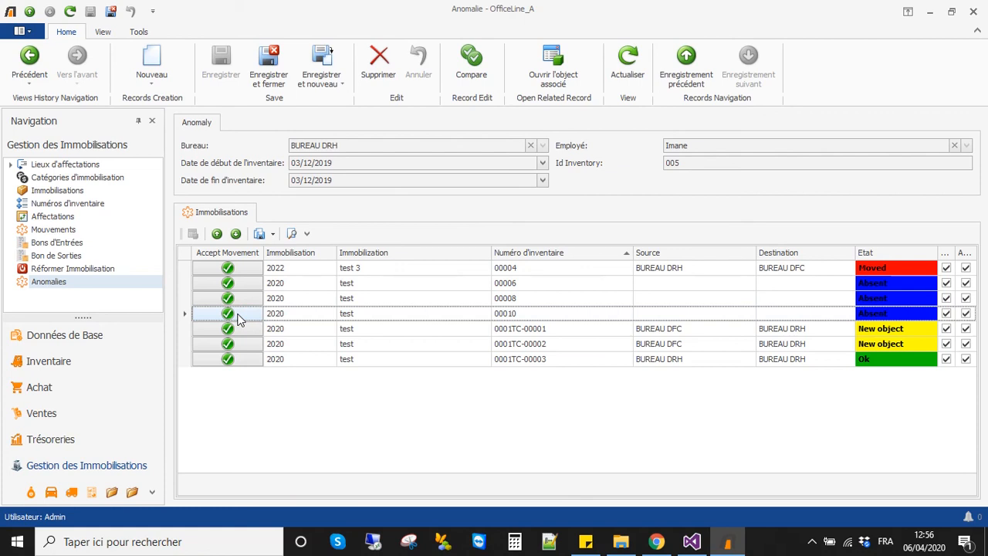
pyautogui.click(270, 74)
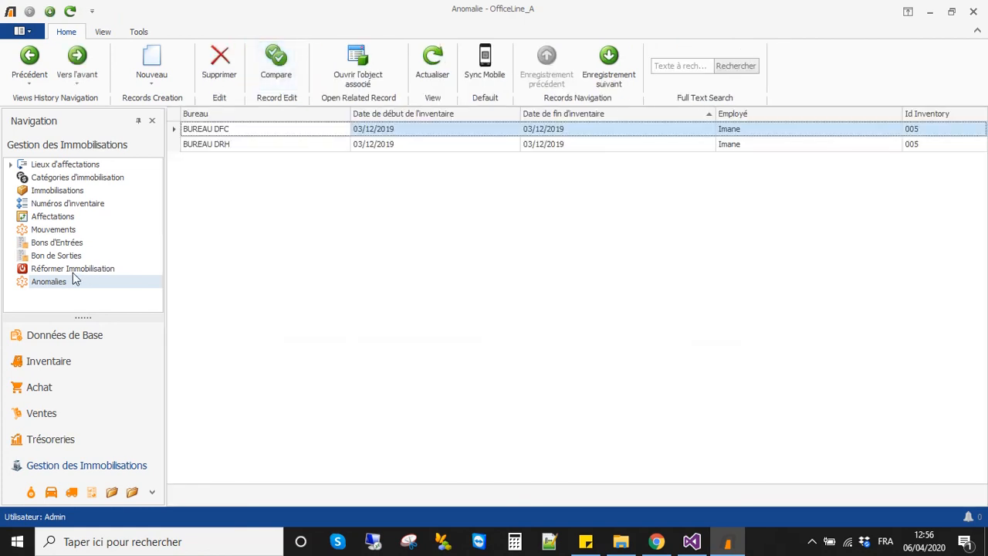
# Step: Delete both the BUREAU DFC and BUREAU DRH anomaly records
pyautogui.keyDown('ctrl'); pyautogui.click(224, 146); pyautogui.keyUp('ctrl')
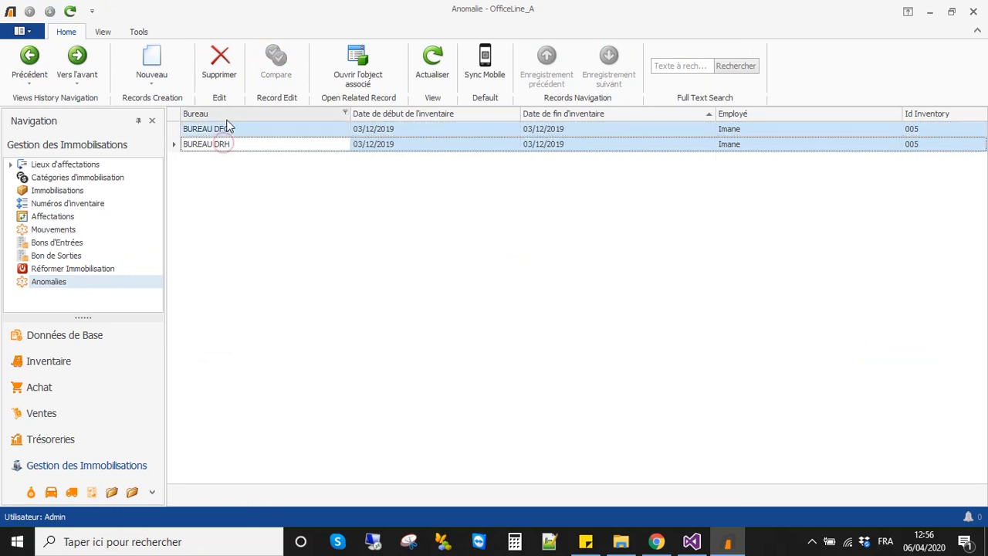
pyautogui.click(220, 77)
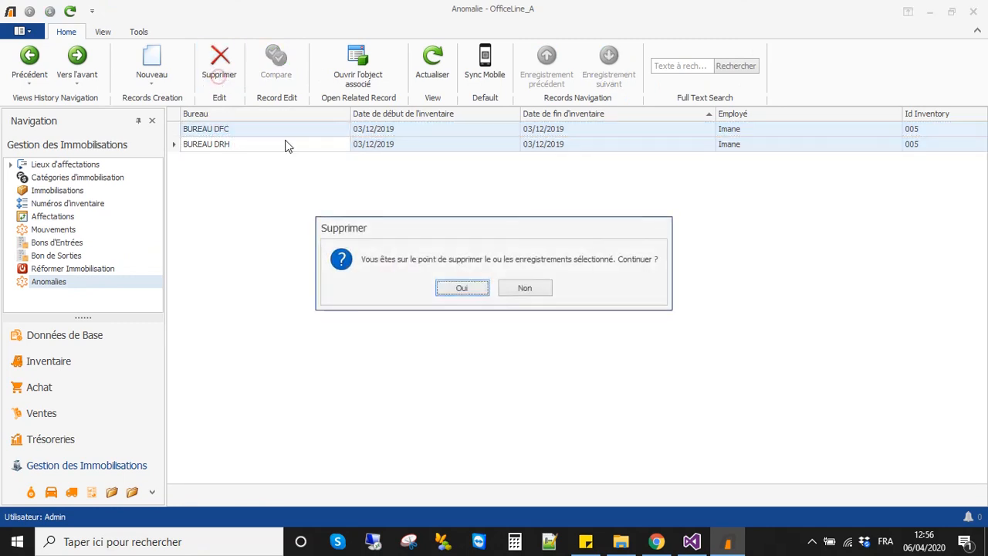
pyautogui.click(439, 289)
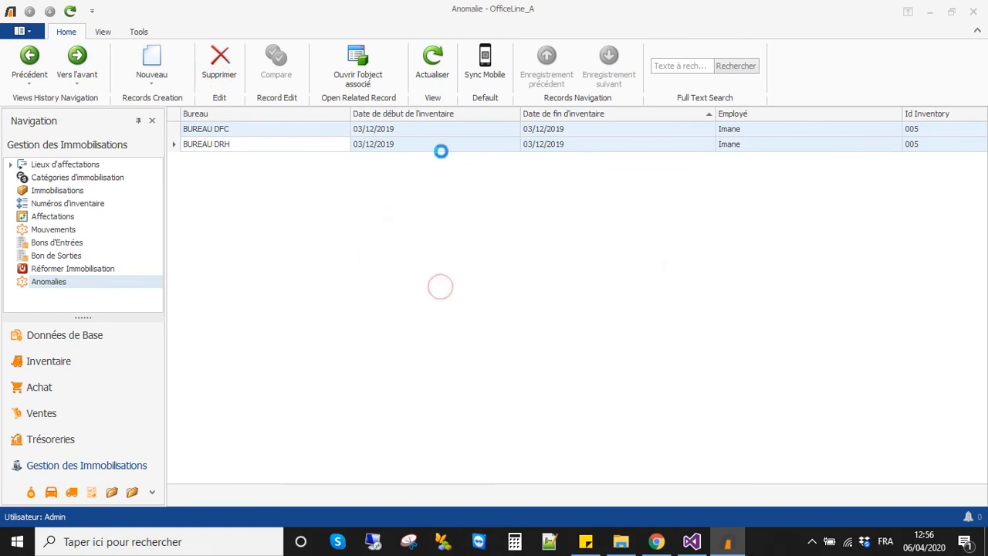
# Step: Synchronize the mobile inventory again and review the BUREAU DRH and BUREAU DFC anomaly records
pyautogui.click(483, 65)
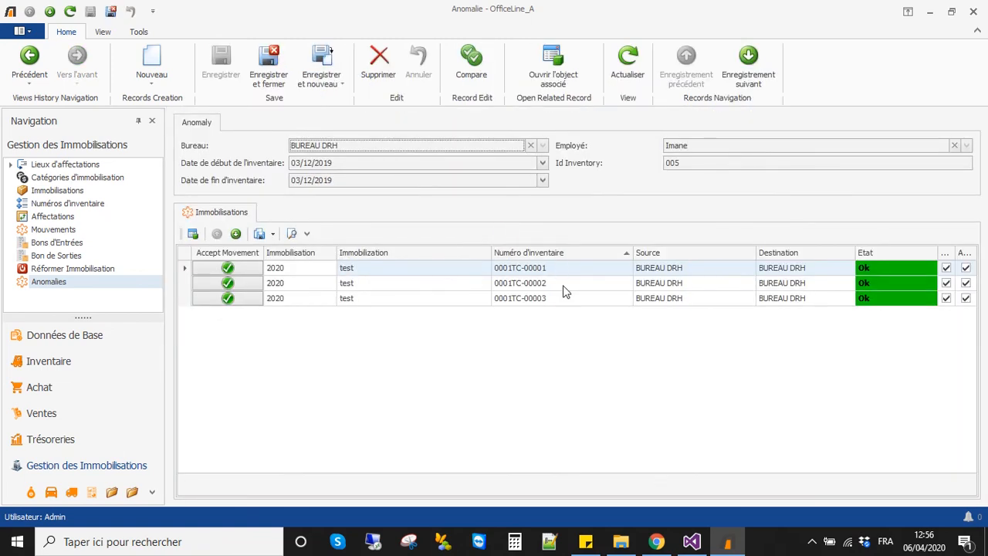
pyautogui.click(750, 73)
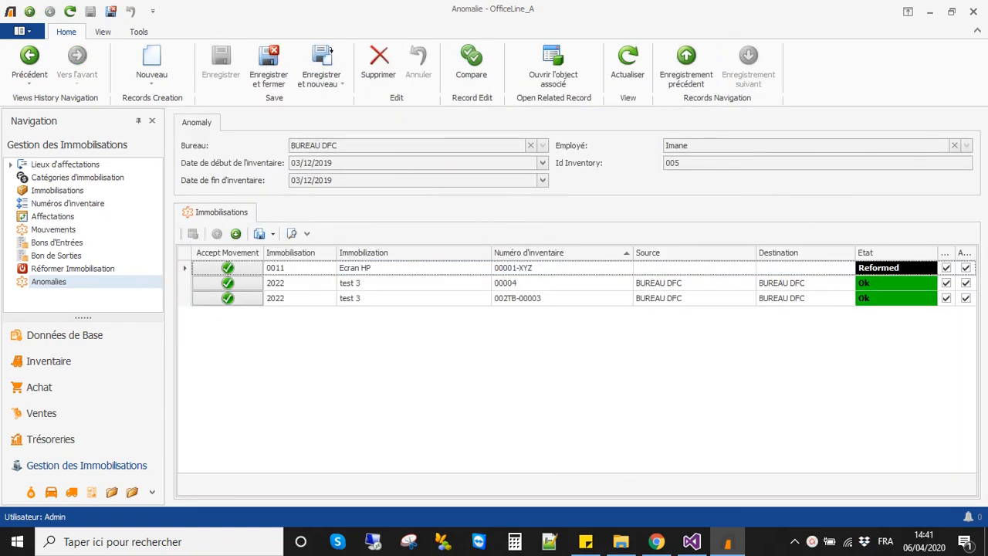